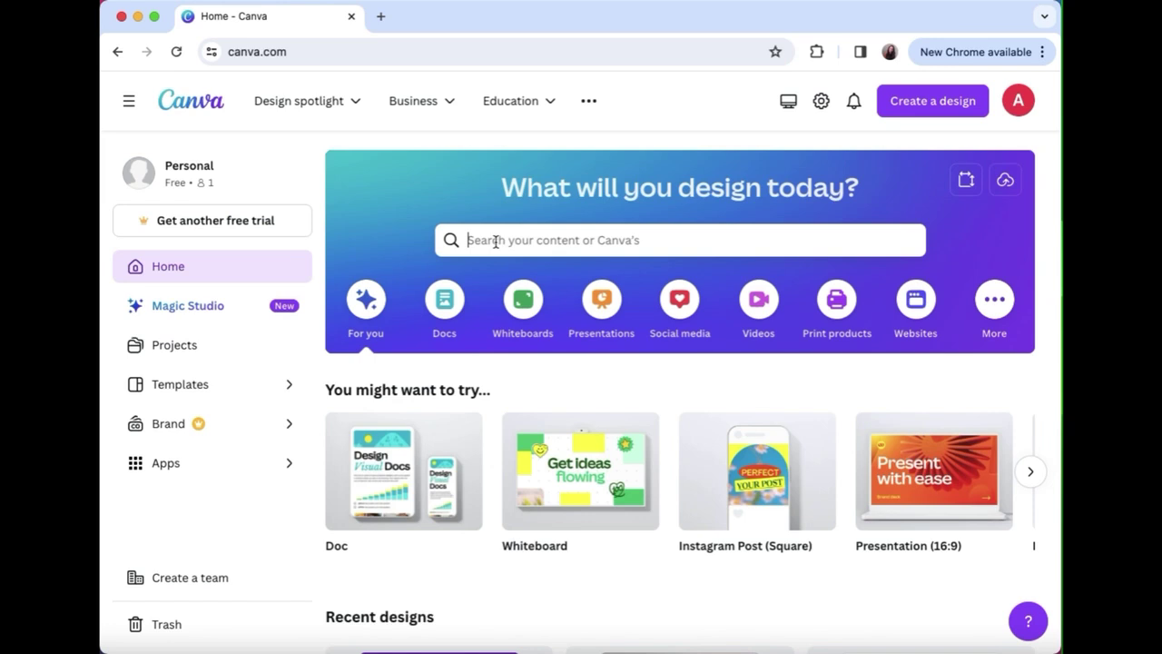
Search templates for 'ebook multiple pages' and scroll through the results
click(496, 241)
text(ebook)
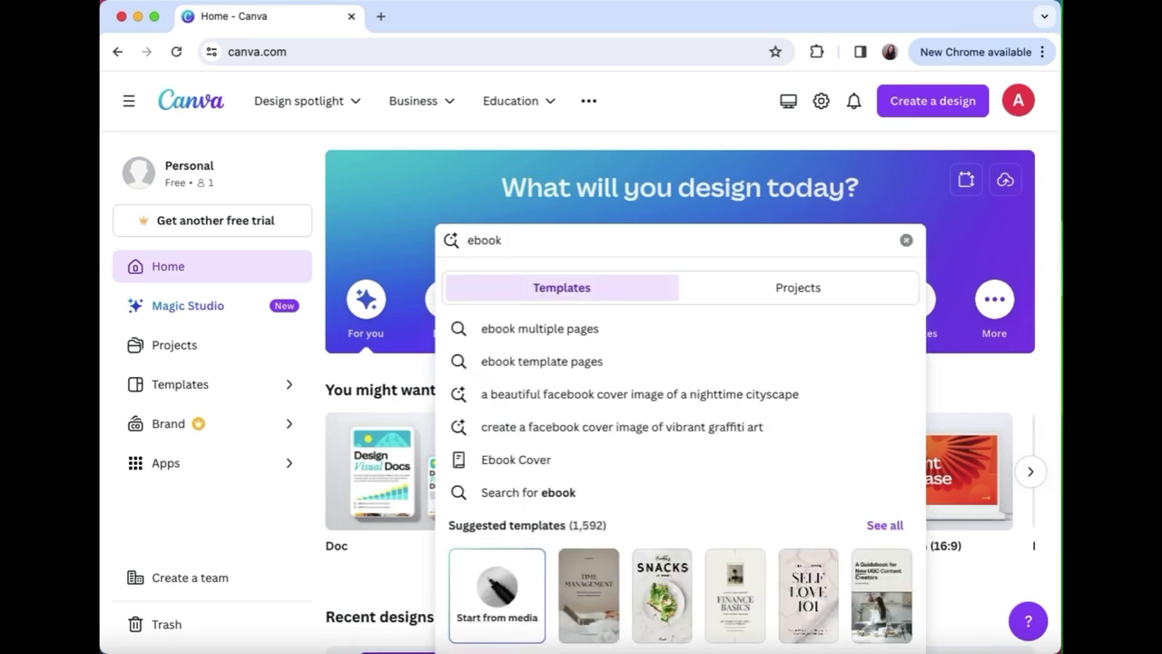
click(540, 318)
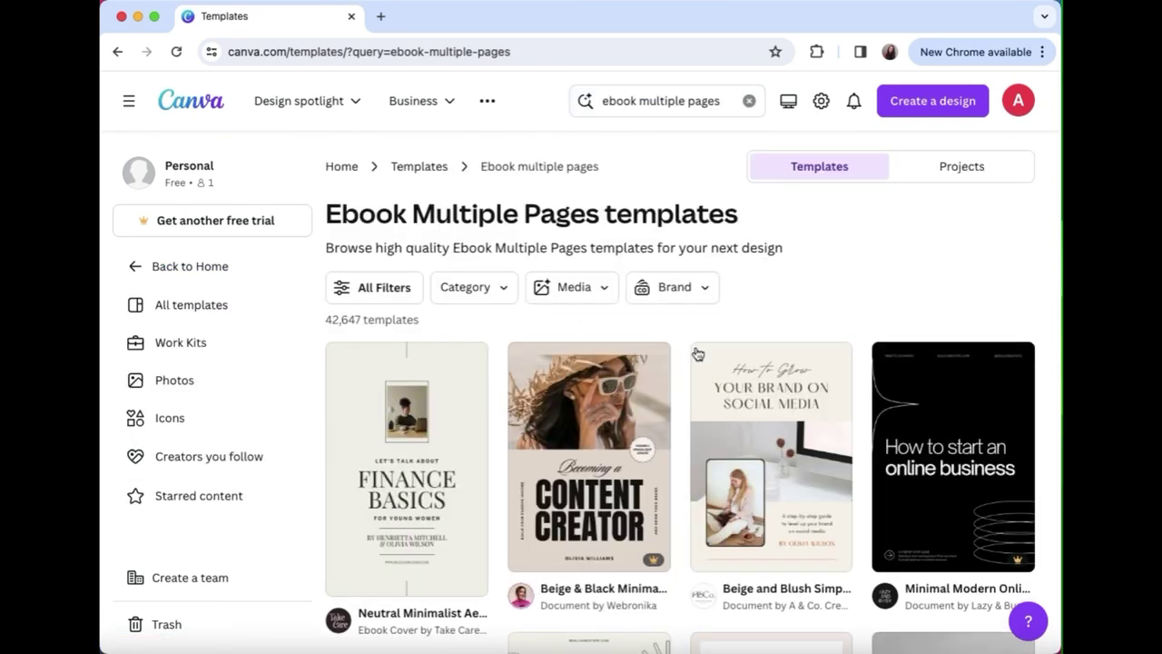
scroll(697, 353, down, 3)
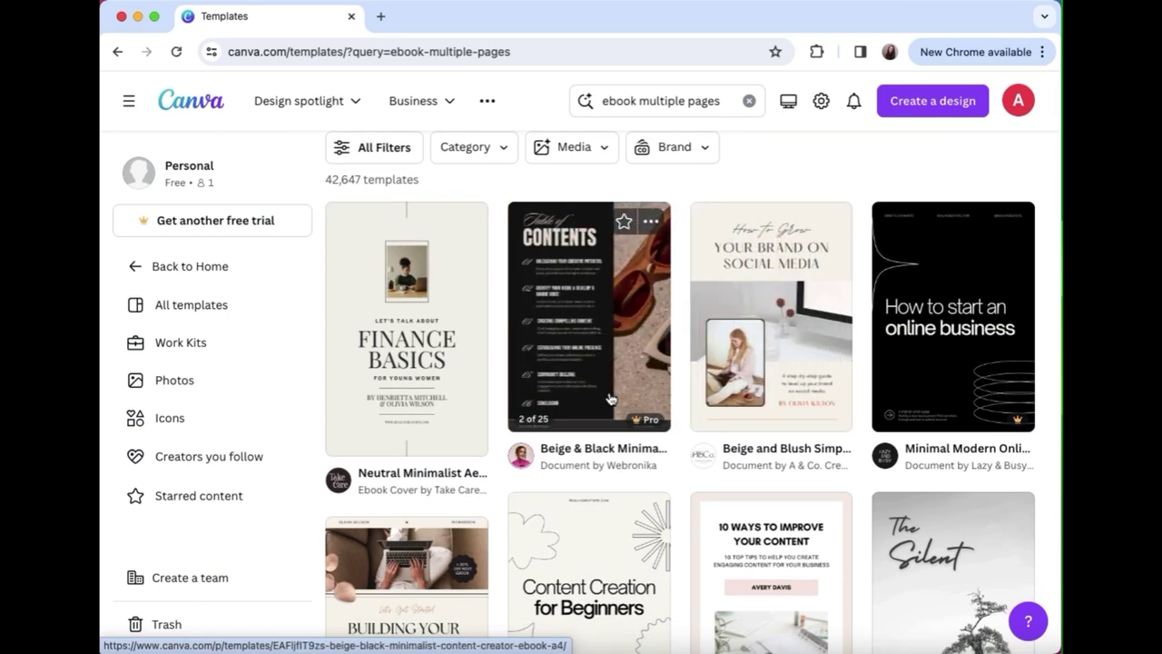
scroll(610, 400, down, 4)
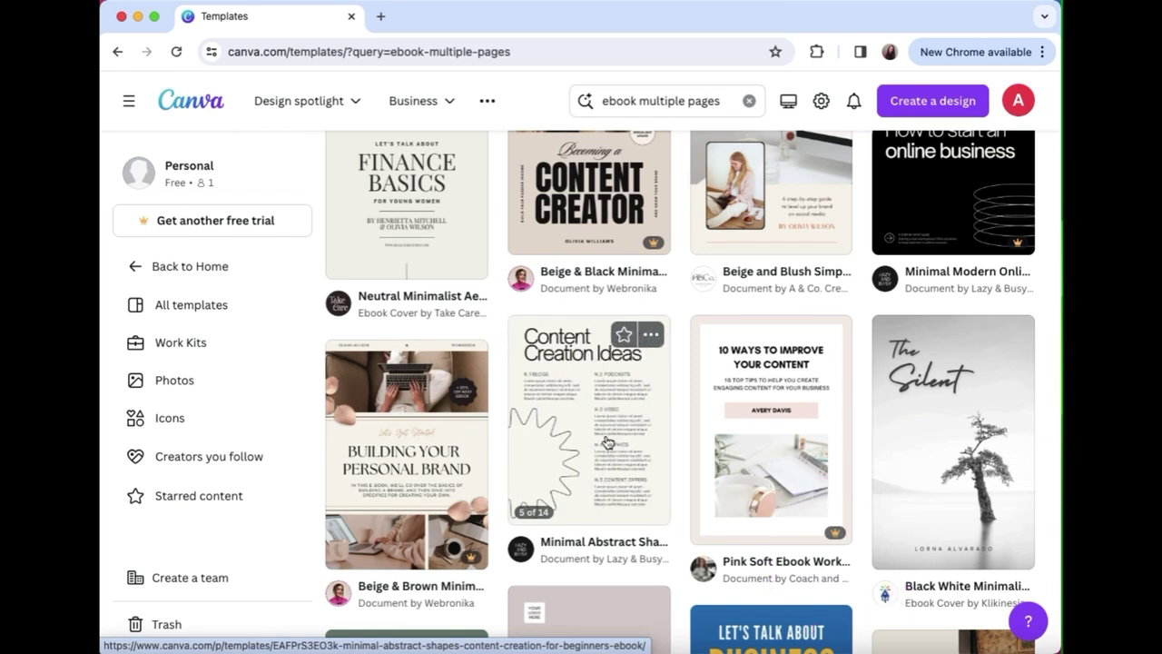
scroll(607, 442, down, 3)
mouse_move(787, 370)
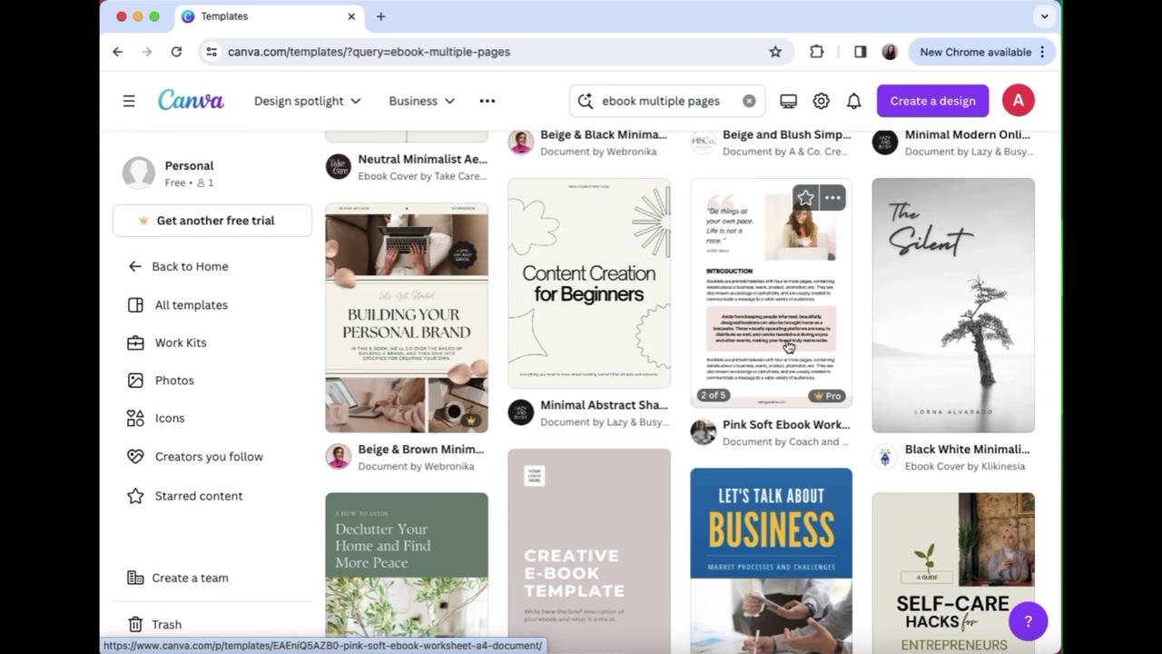
Preview the Pink Soft worksheet, then open the Beige and Blush Simple Minimalist eBook for editing
click(789, 347)
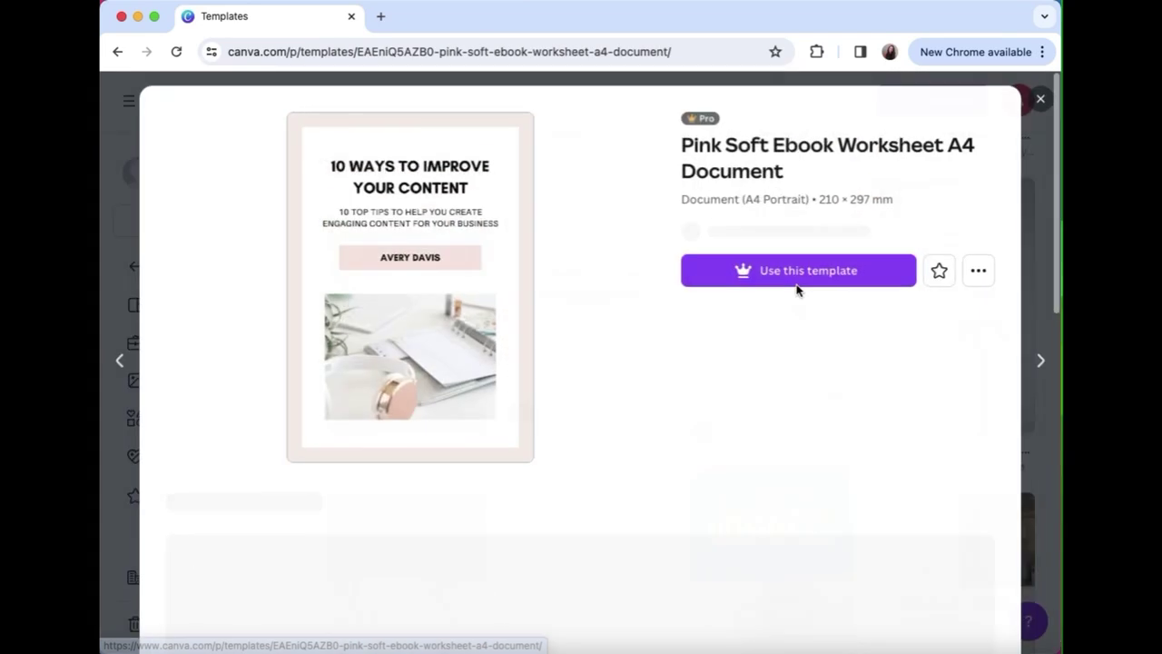
click(1041, 100)
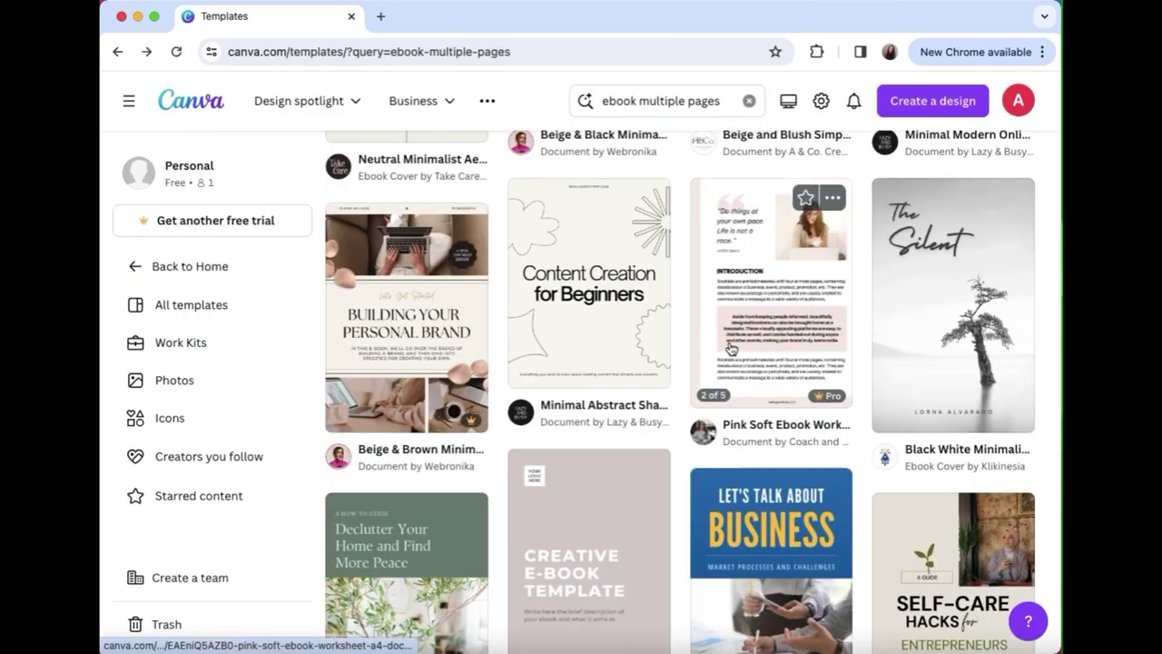
scroll(612, 341, up, 3)
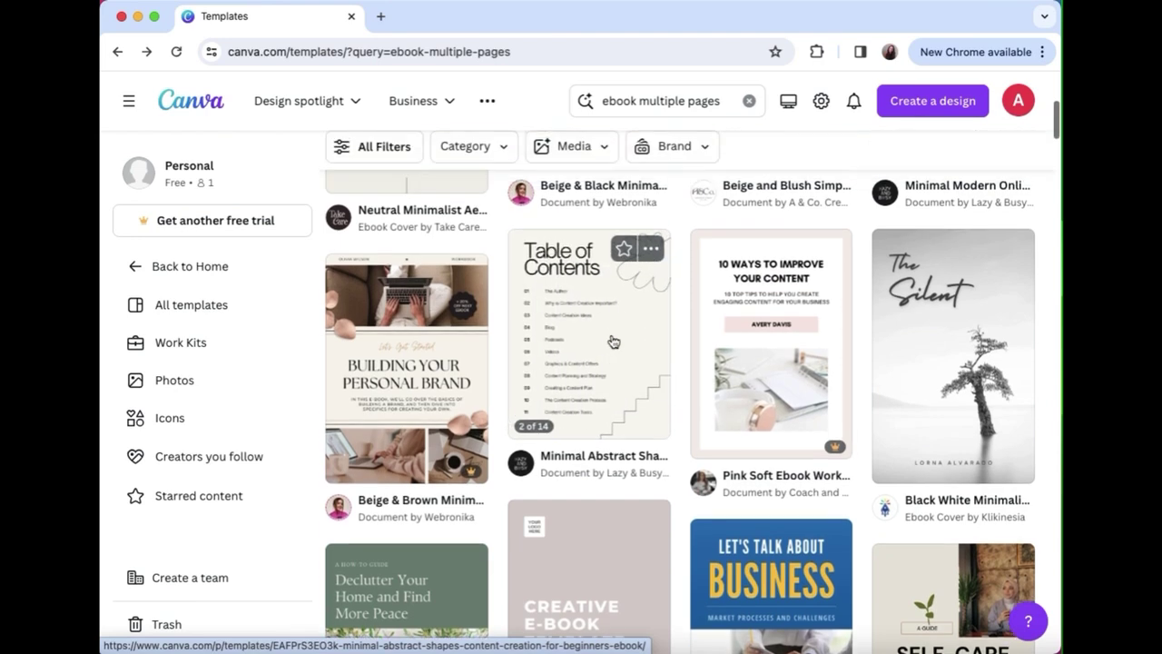
scroll(613, 341, up, 3)
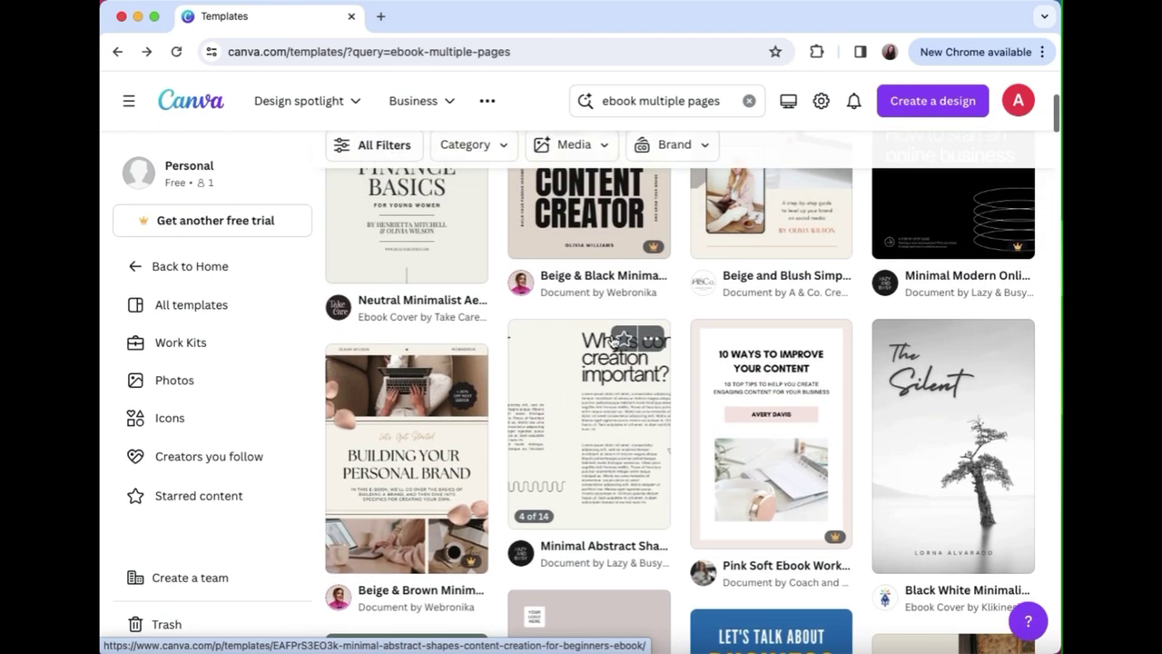
scroll(613, 342, up, 1)
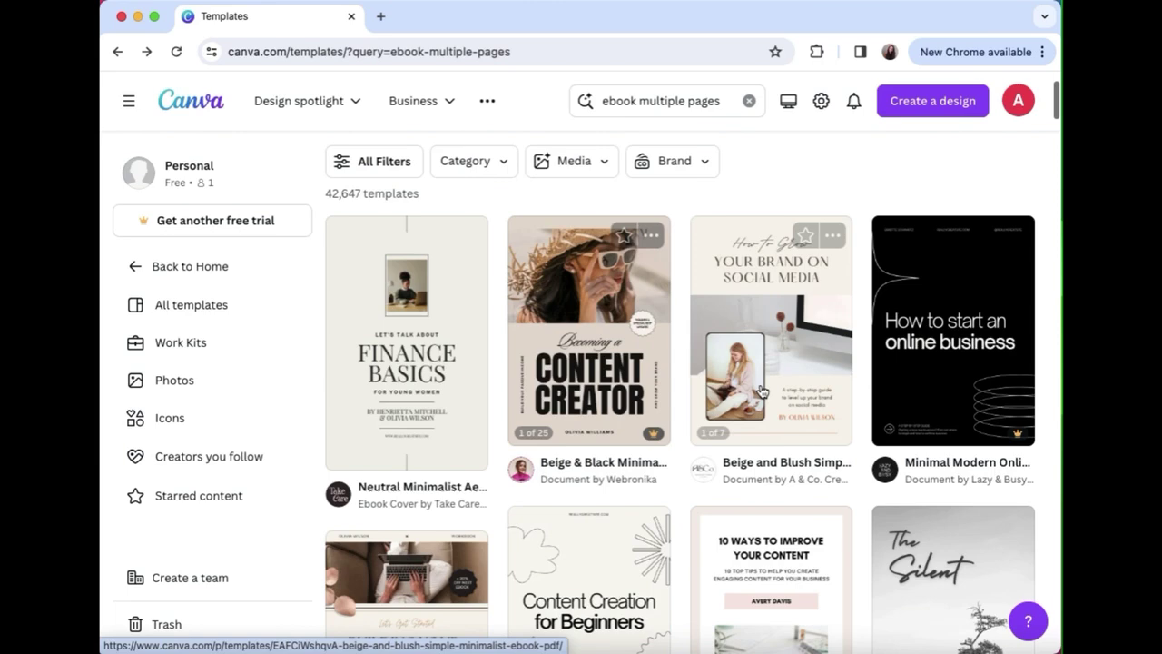
click(761, 390)
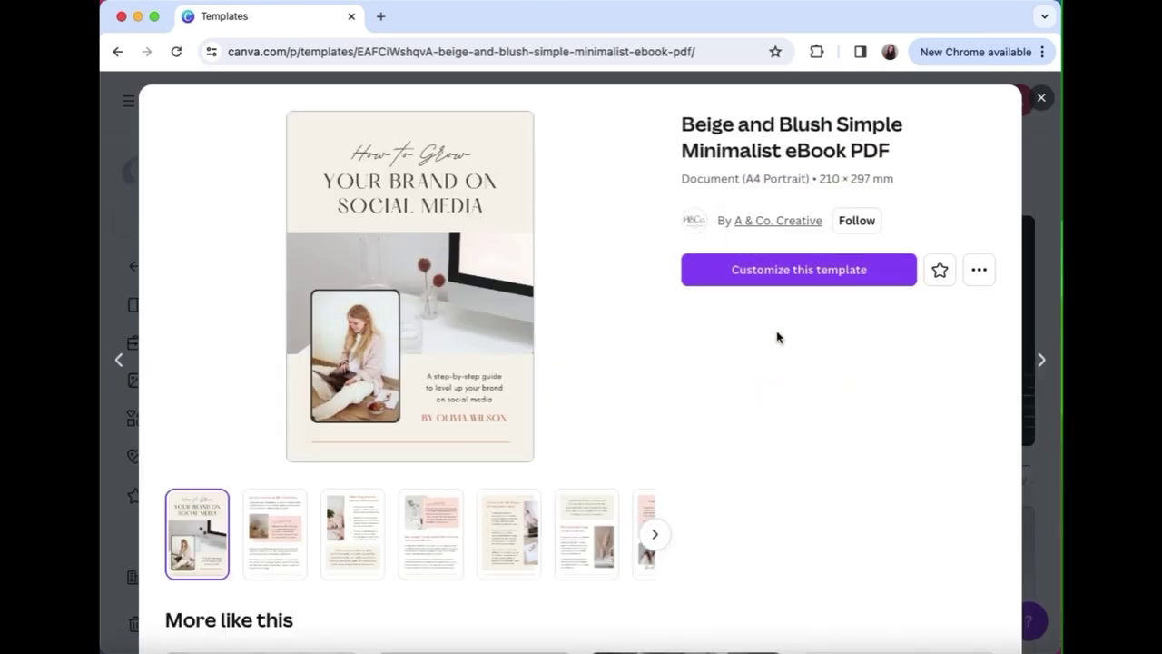
click(799, 272)
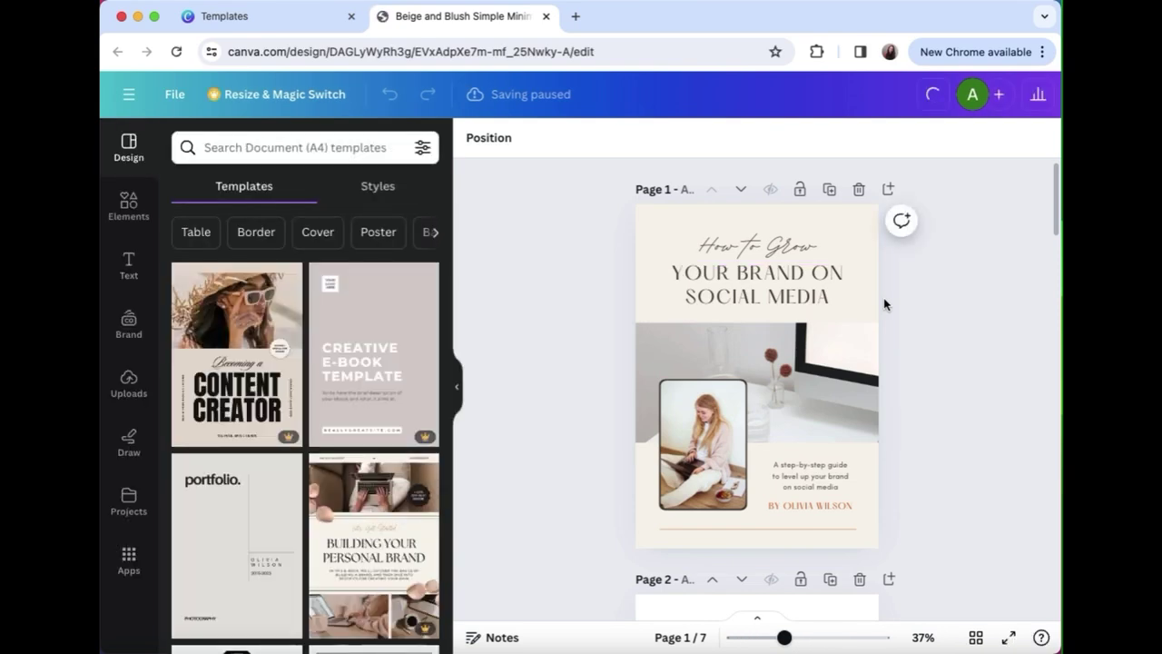
Change the cover title font to Montserrat
click(773, 299)
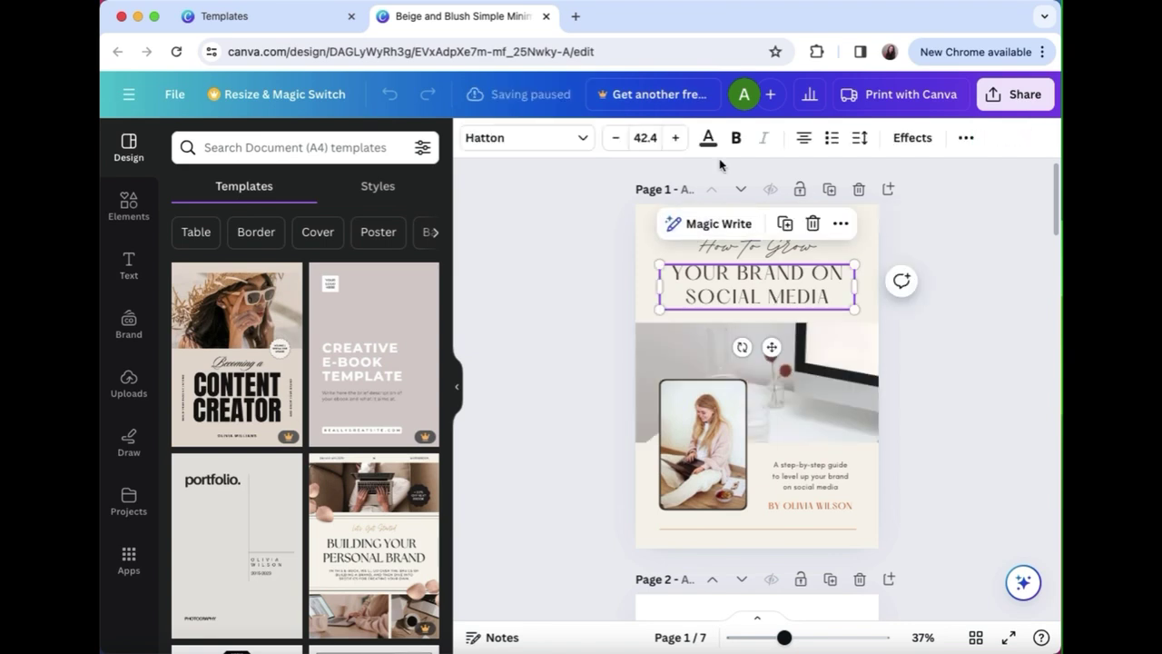
click(579, 140)
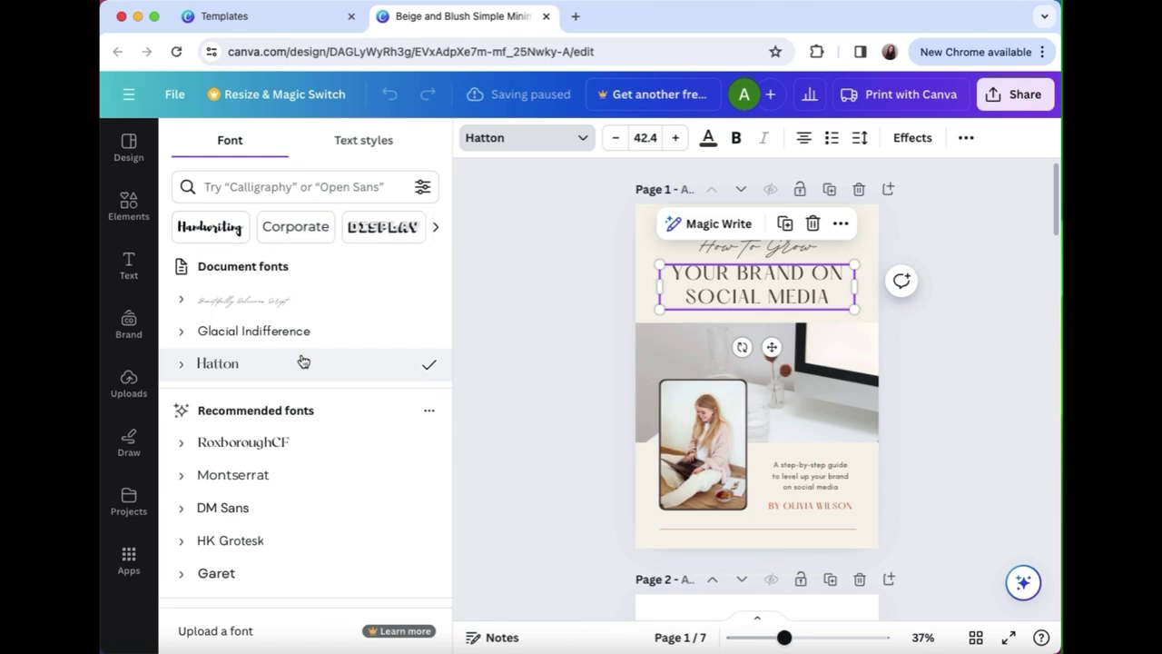
click(298, 475)
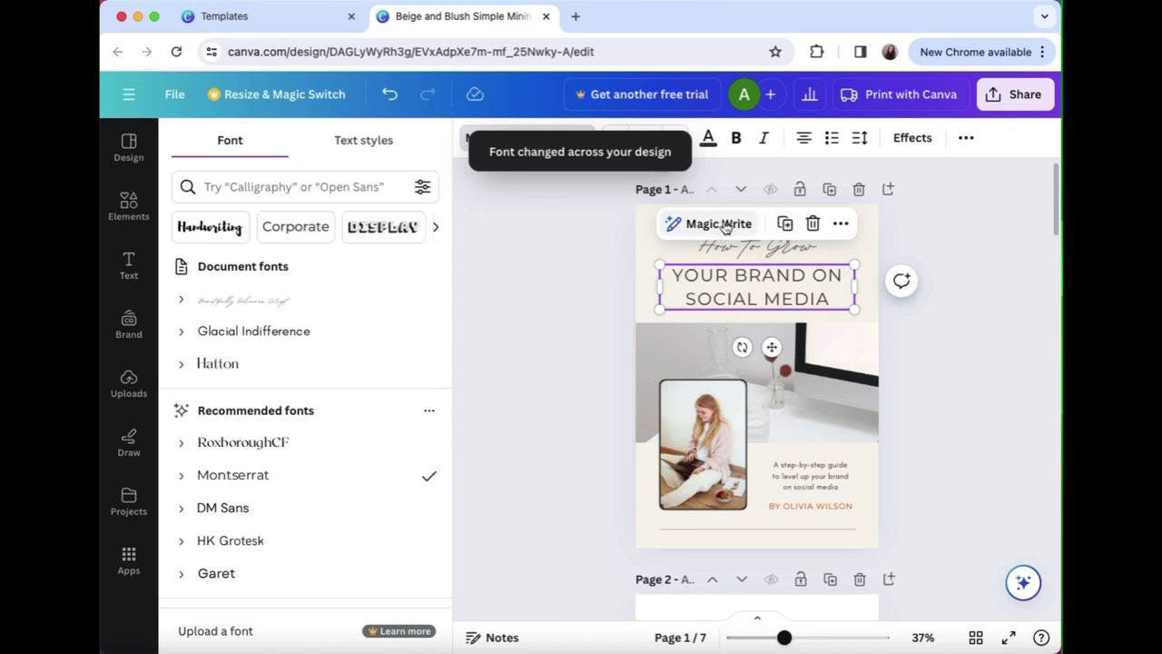
Make the title text black and apply that colour change across all pages
click(709, 138)
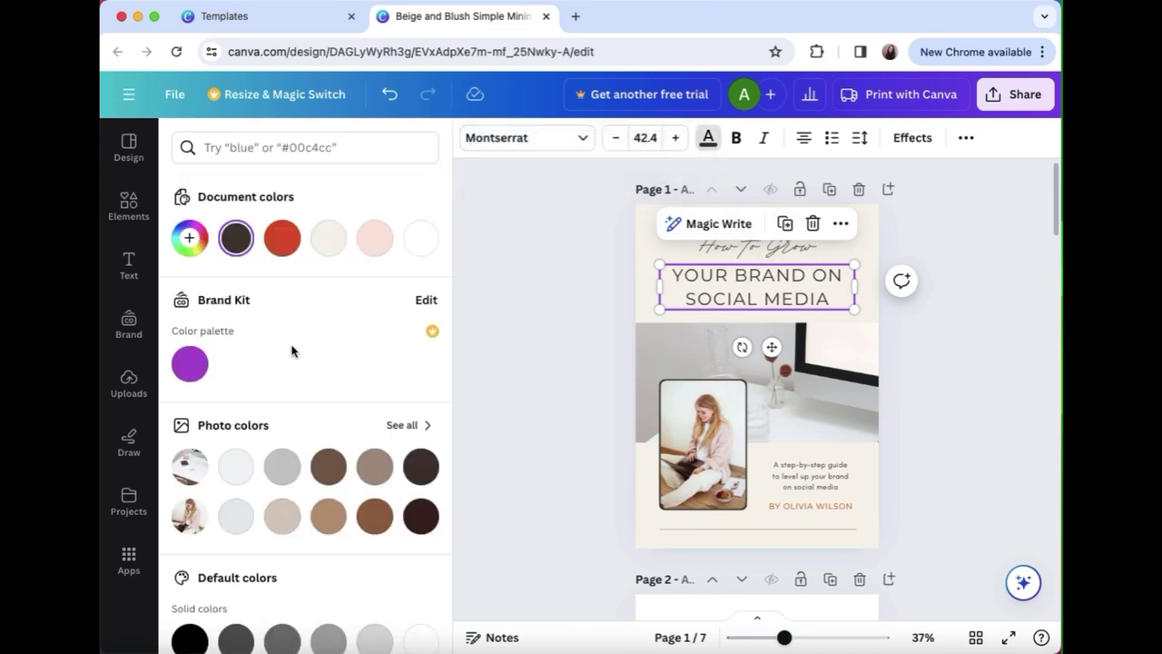
scroll(358, 523, down, 1)
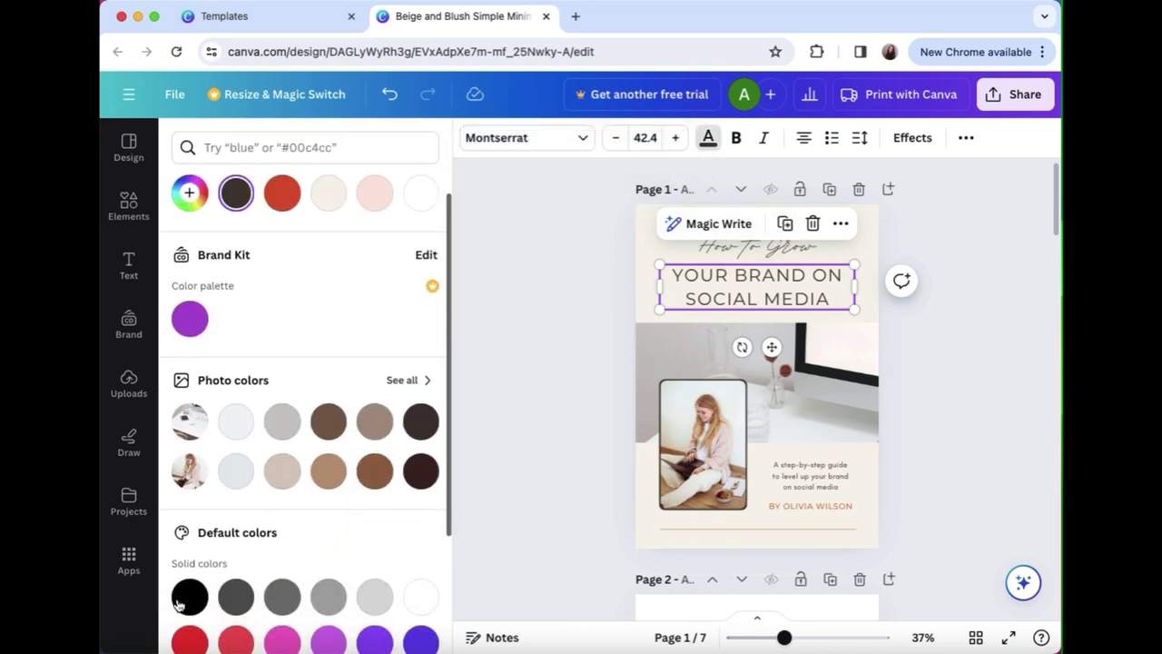
click(190, 595)
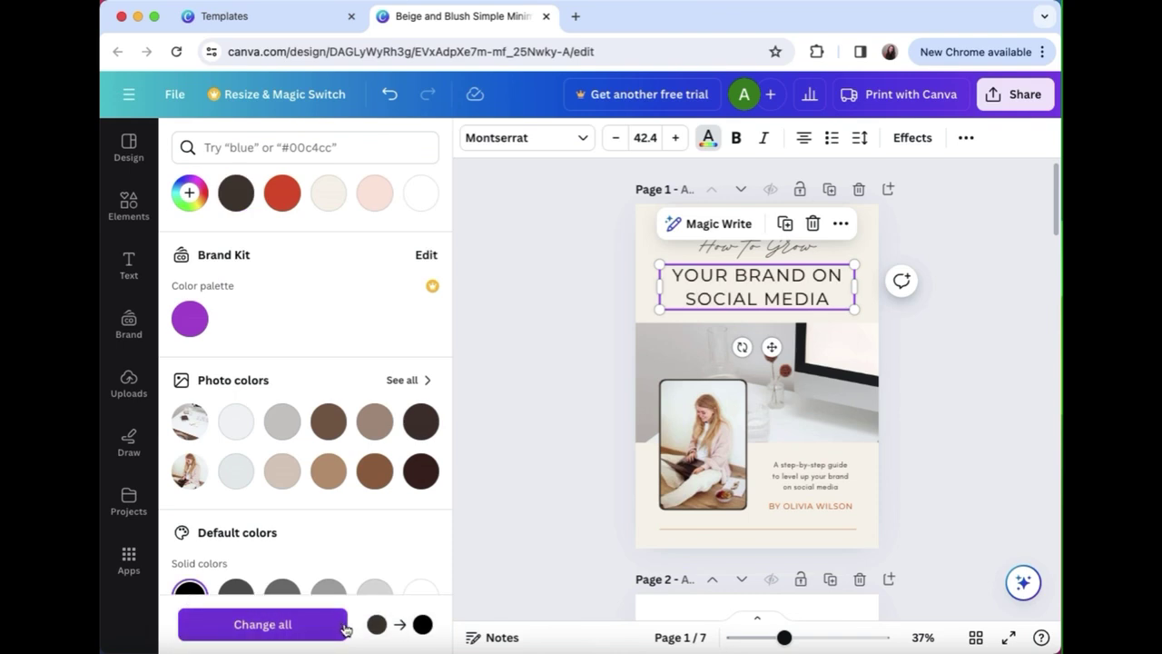
click(299, 627)
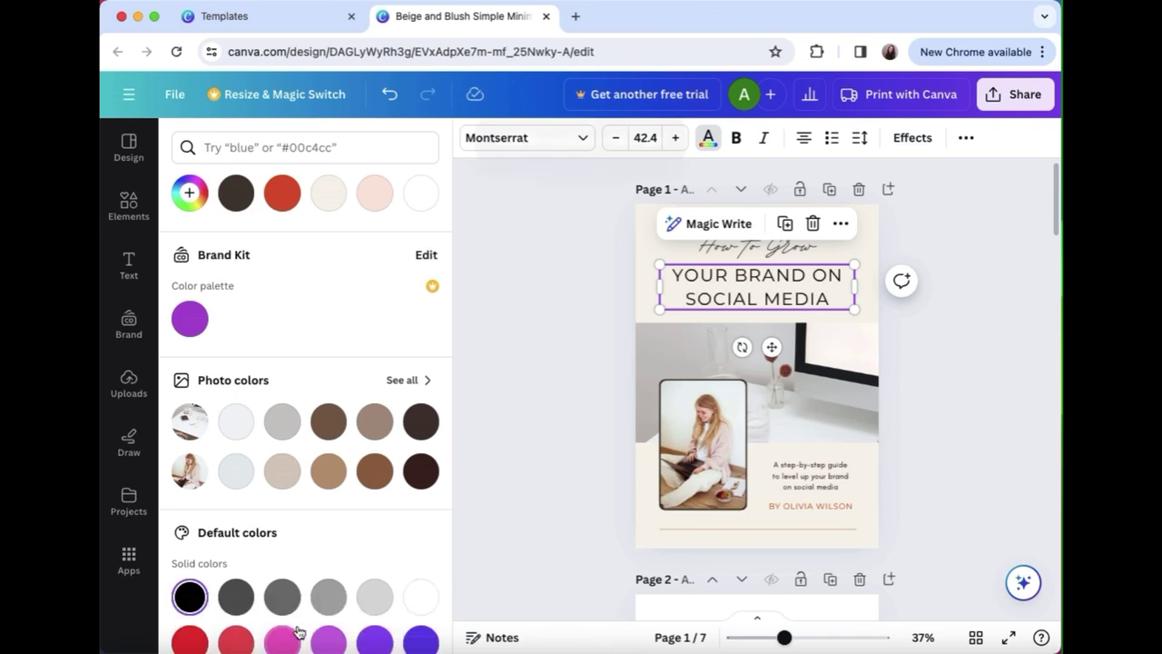
scroll(881, 355, down, 1)
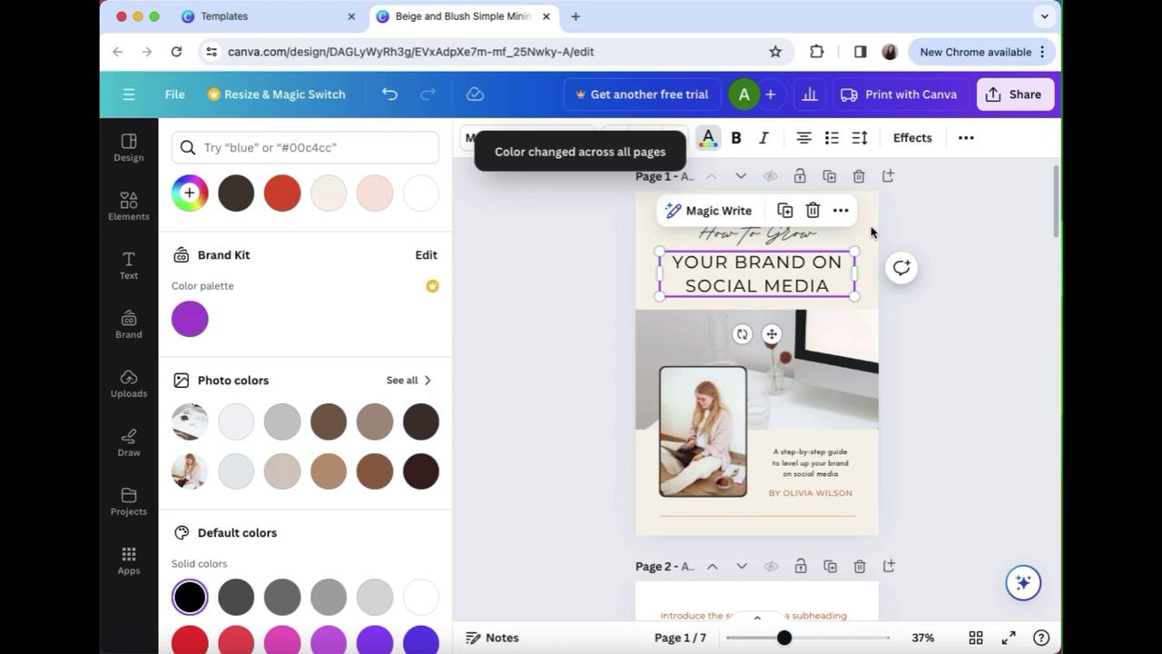
click(873, 242)
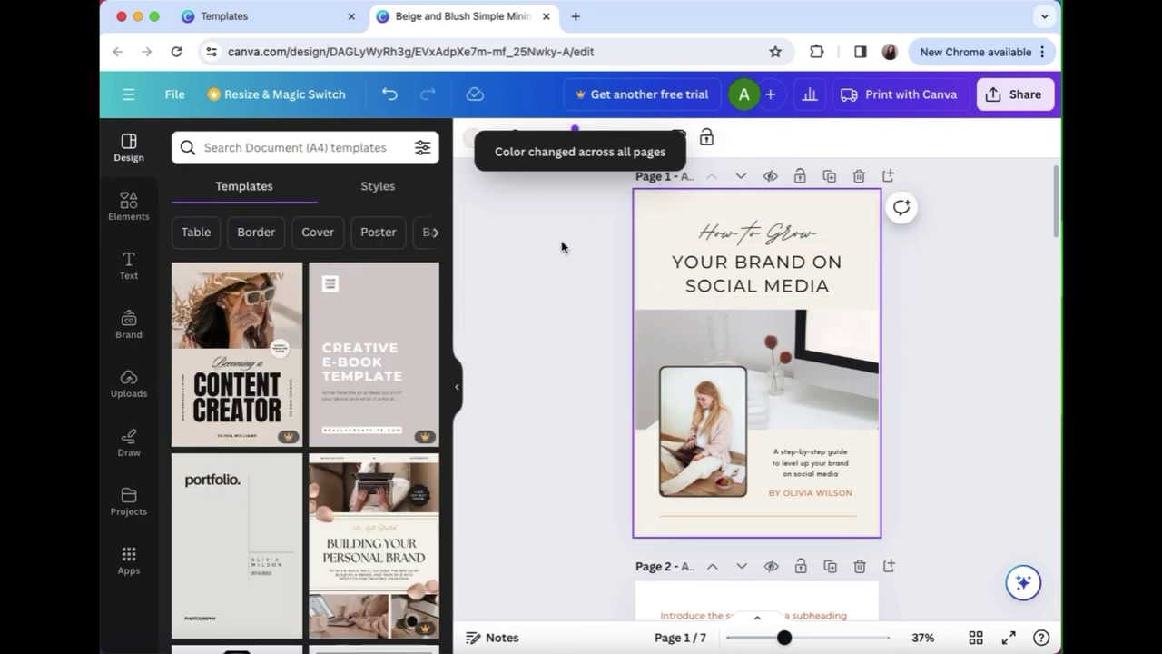
click(583, 222)
Give the cover background the pink-yellow gradient and apply it to every page
click(863, 211)
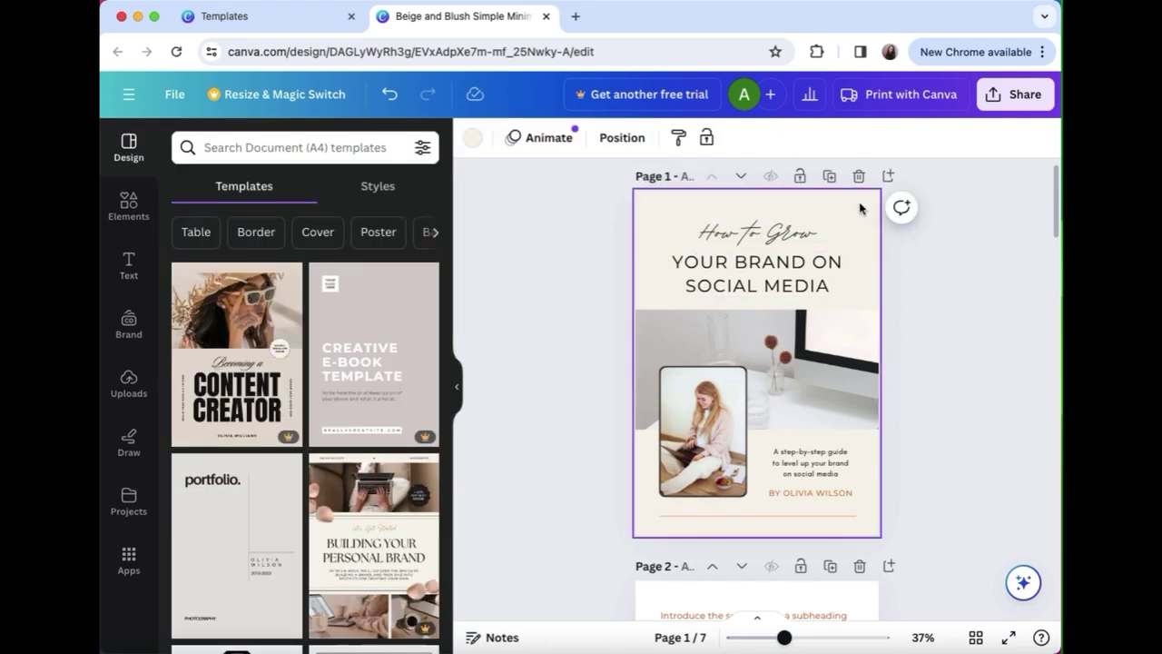
click(473, 137)
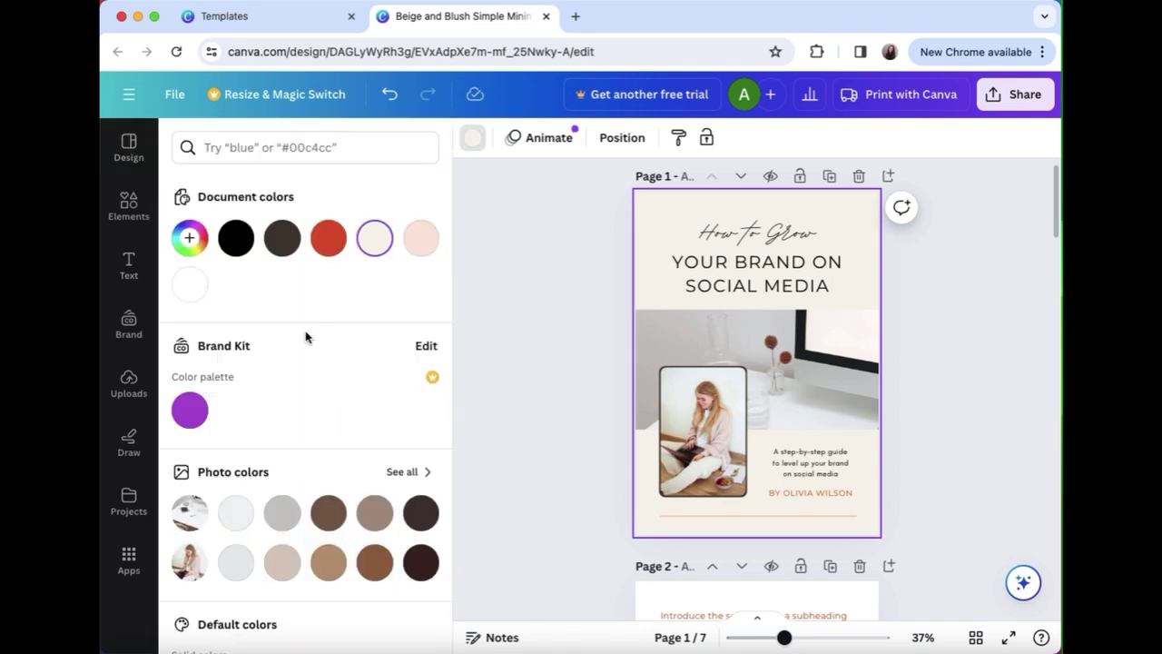
scroll(357, 386, down, 5)
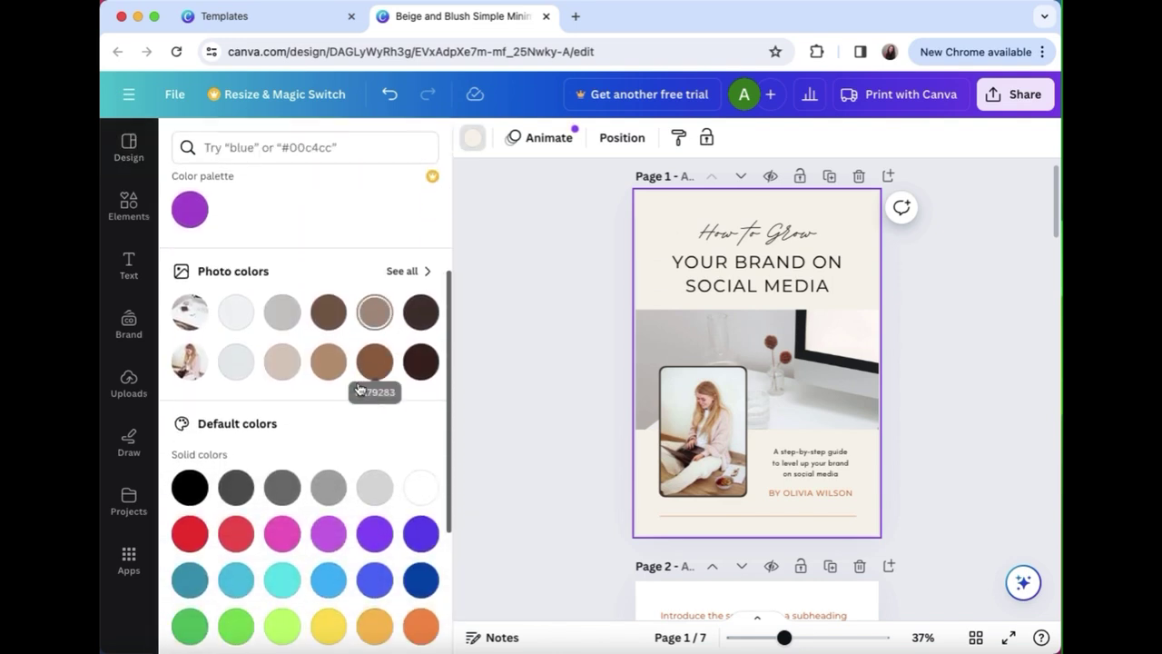
scroll(357, 388, down, 4)
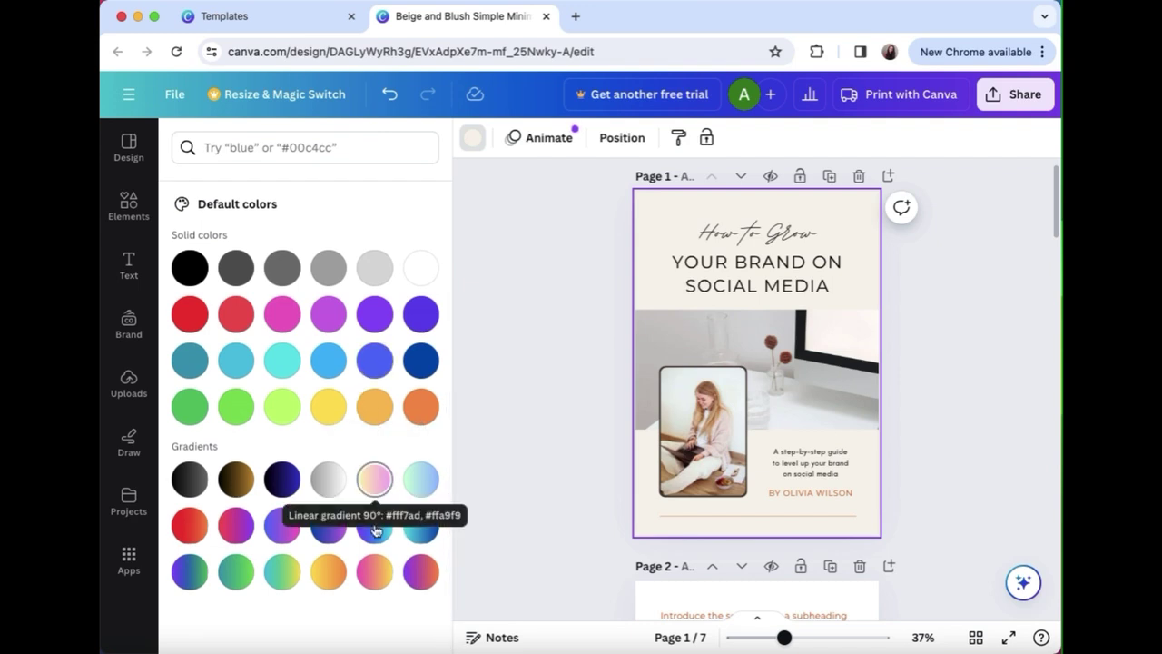
click(373, 482)
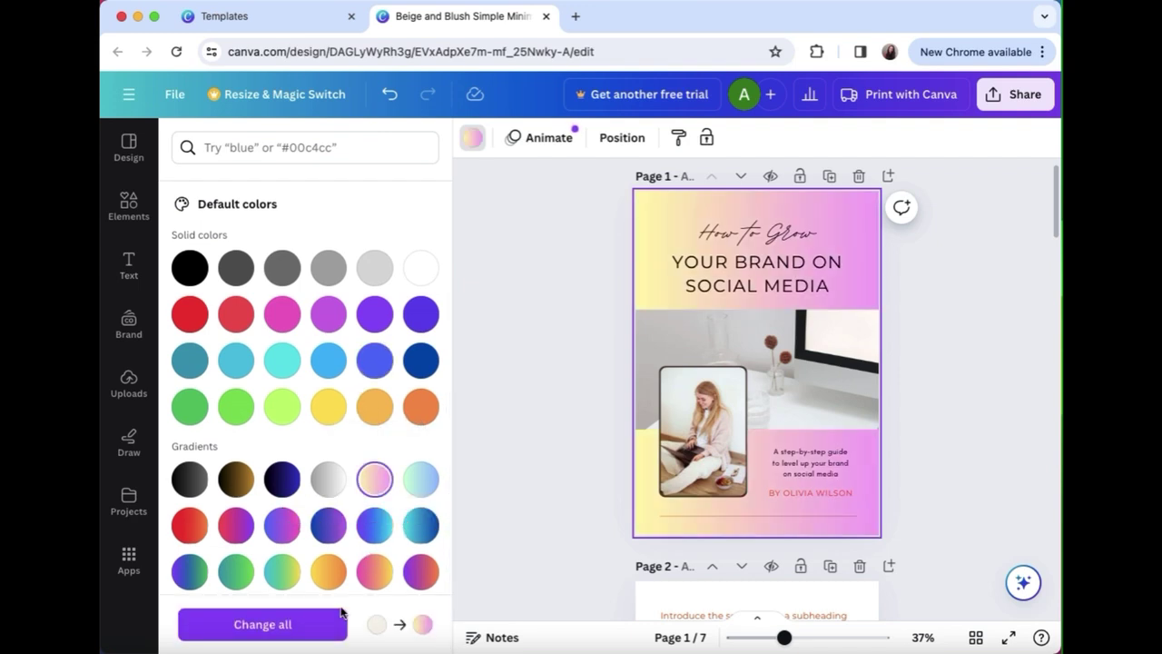
click(329, 624)
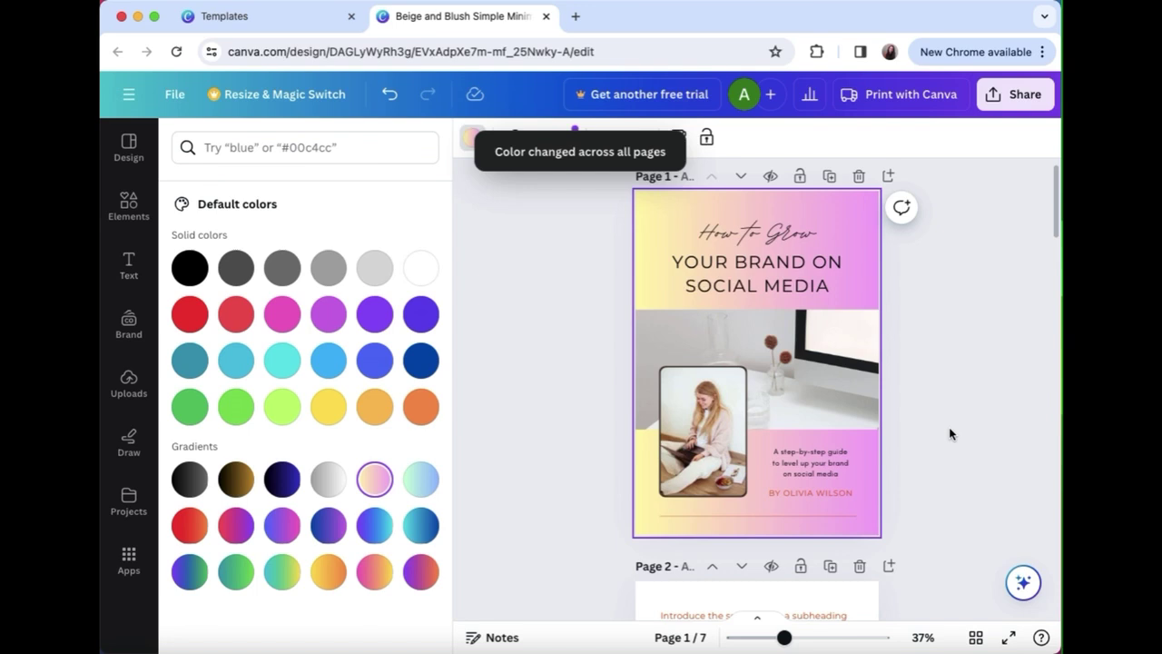
scroll(949, 432, down, 1)
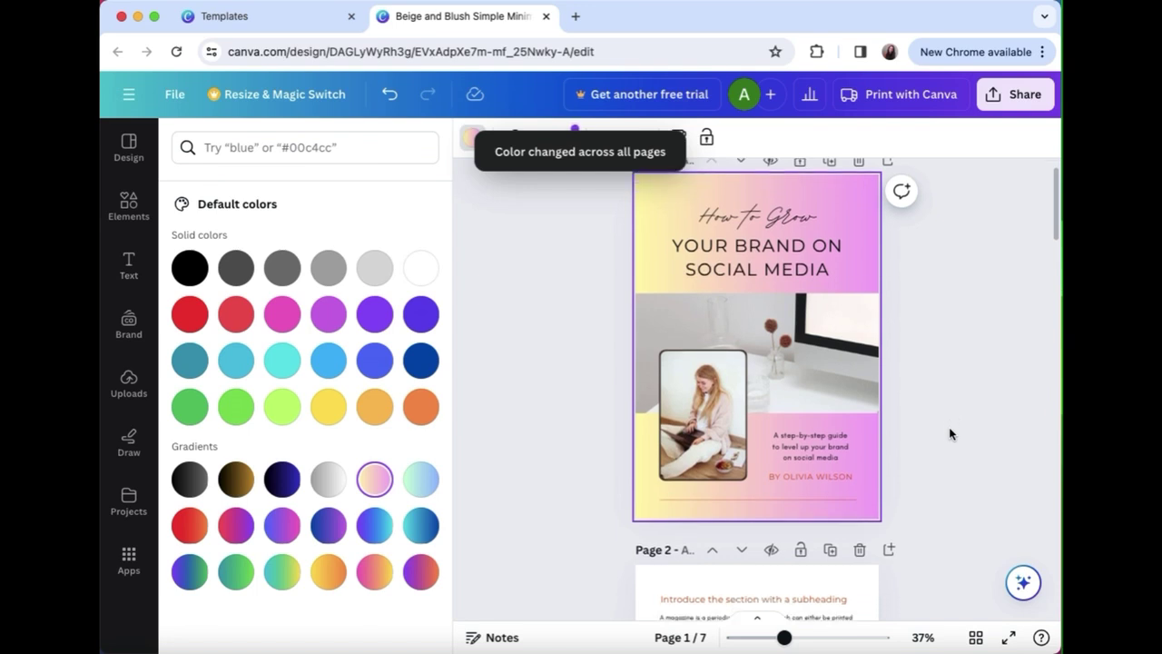
Replace the cover's woman-at-laptop photo with the uploaded hand-holding-two-pens image
click(713, 410)
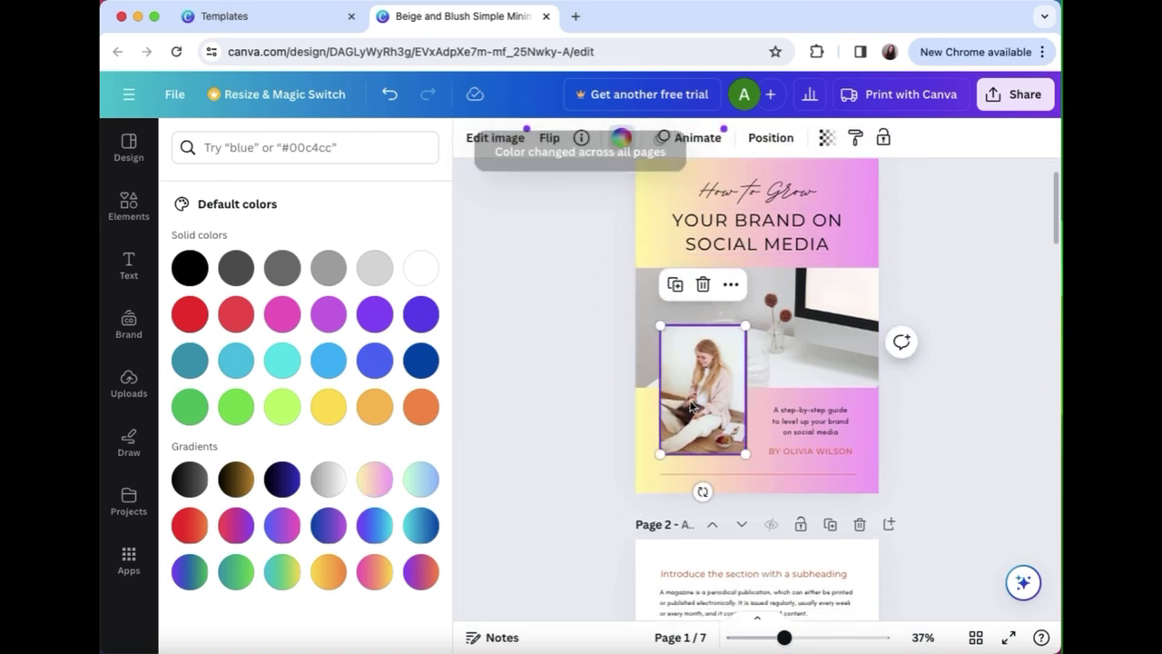
key(BackSpace)
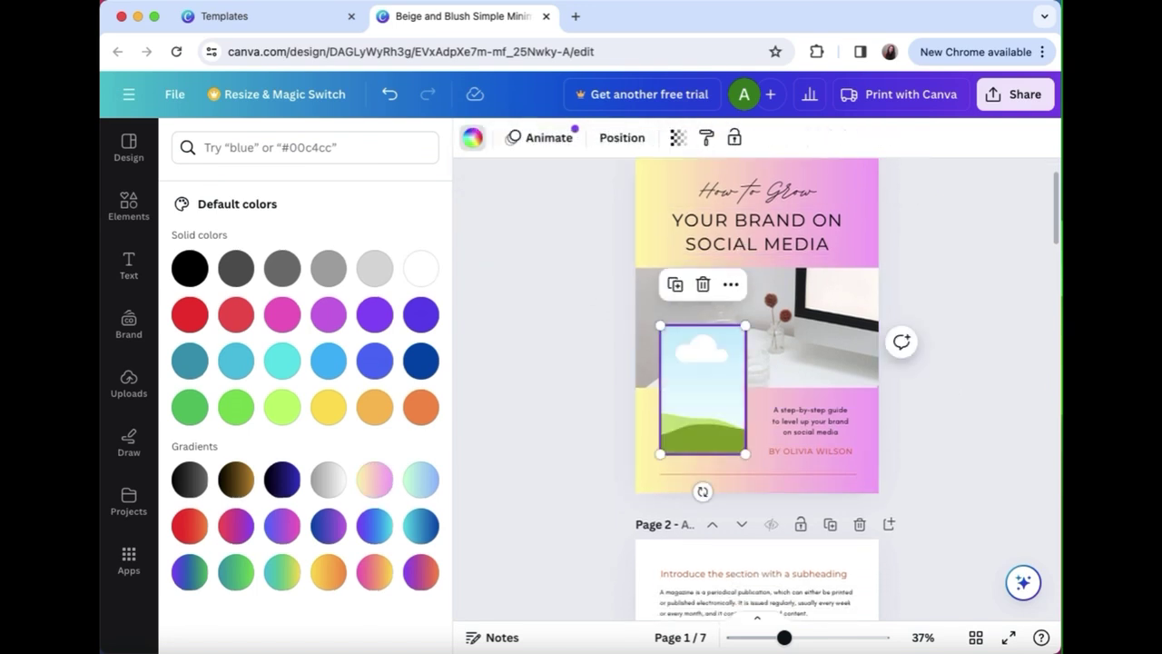
click(131, 389)
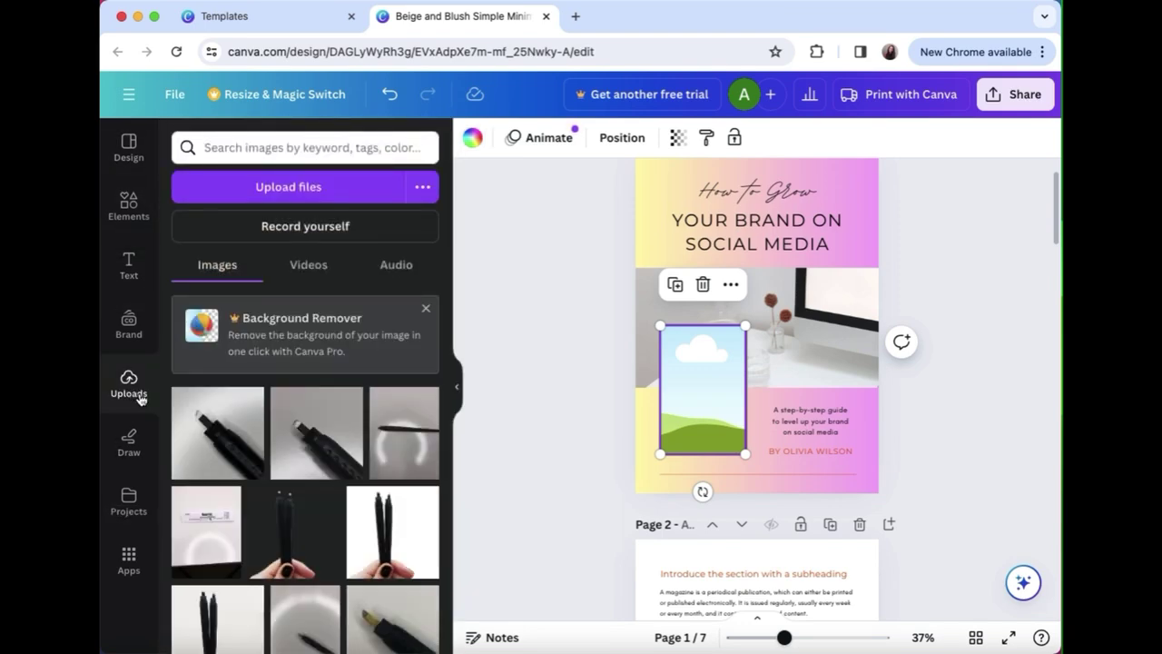
scroll(223, 454, down, 2)
scroll(287, 445, up, 1)
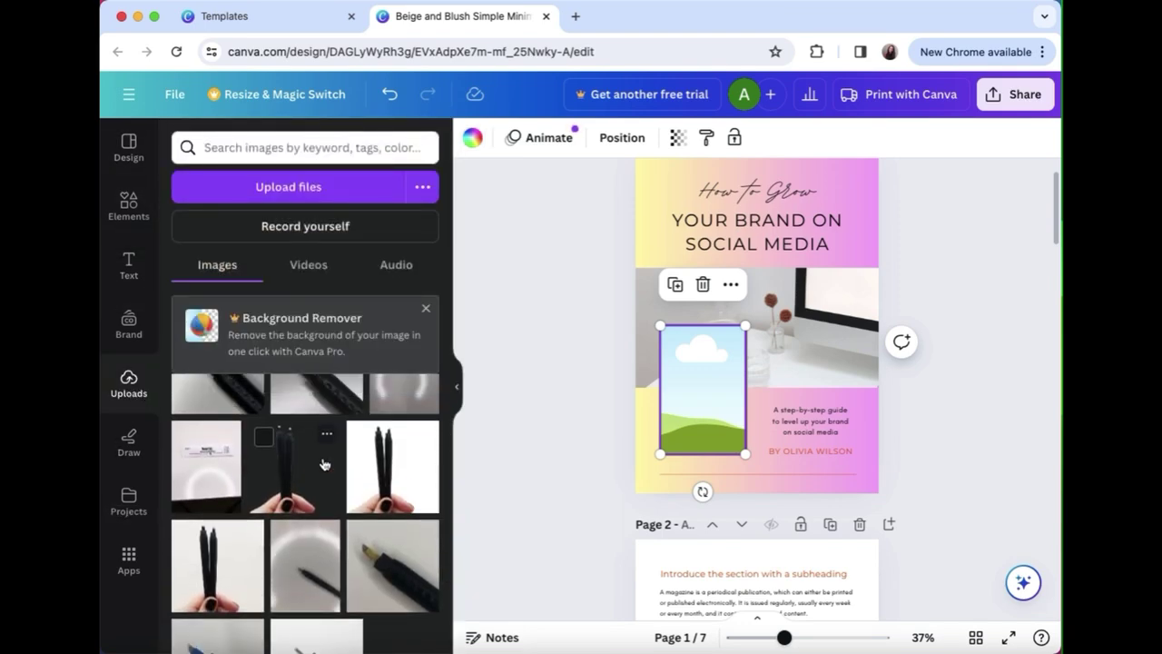
click(311, 469)
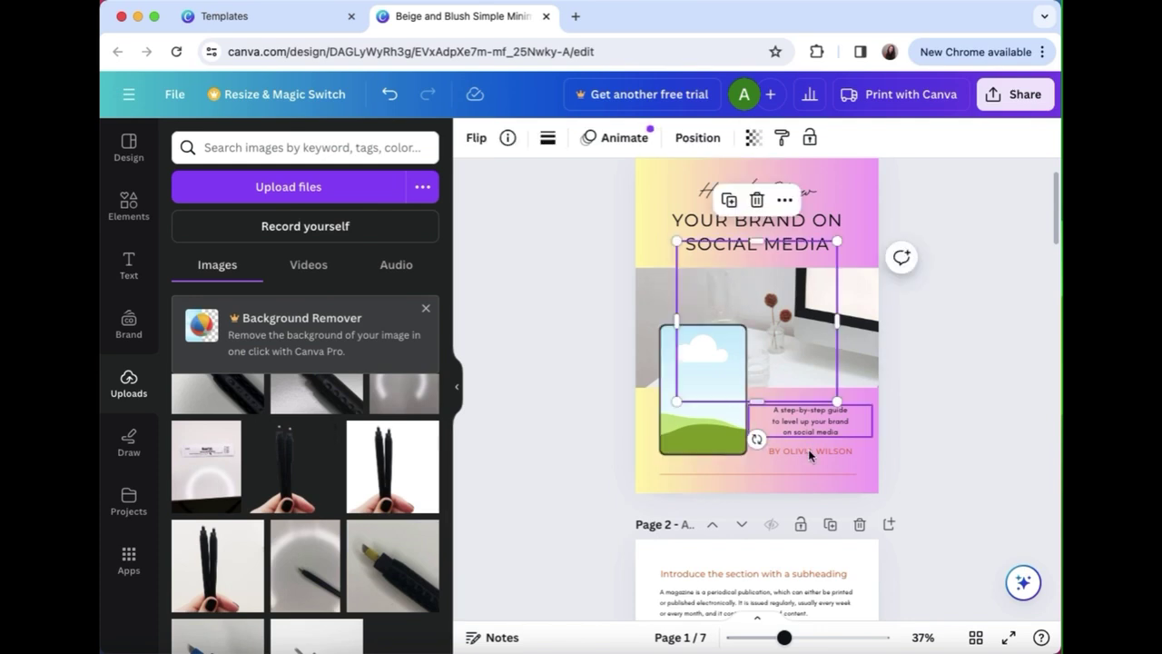
drag(742, 406, 729, 415)
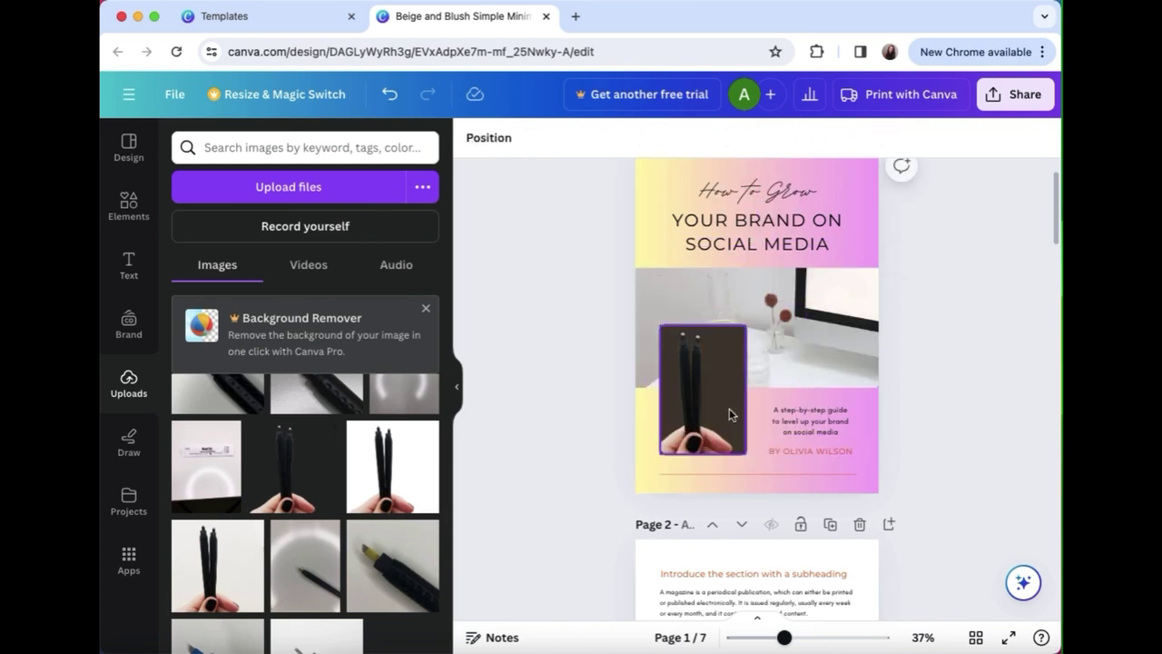
Retype the cover heading as 'MICROBLADING' with '101' on a second line
click(785, 227)
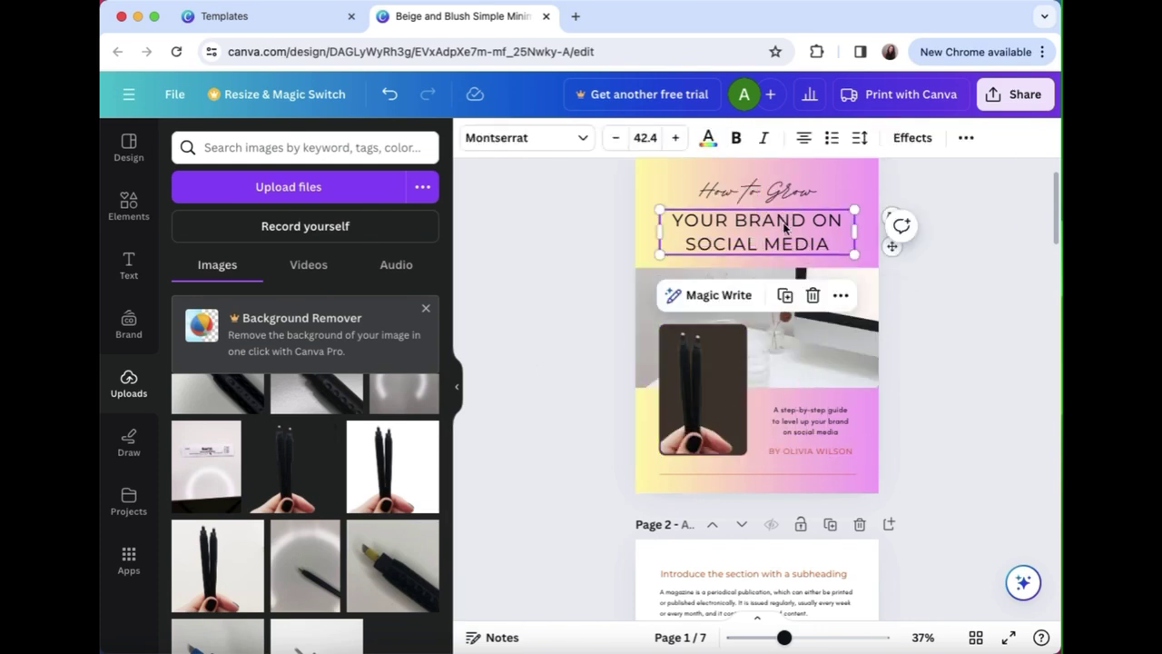
click(829, 238)
drag(829, 238, 676, 227)
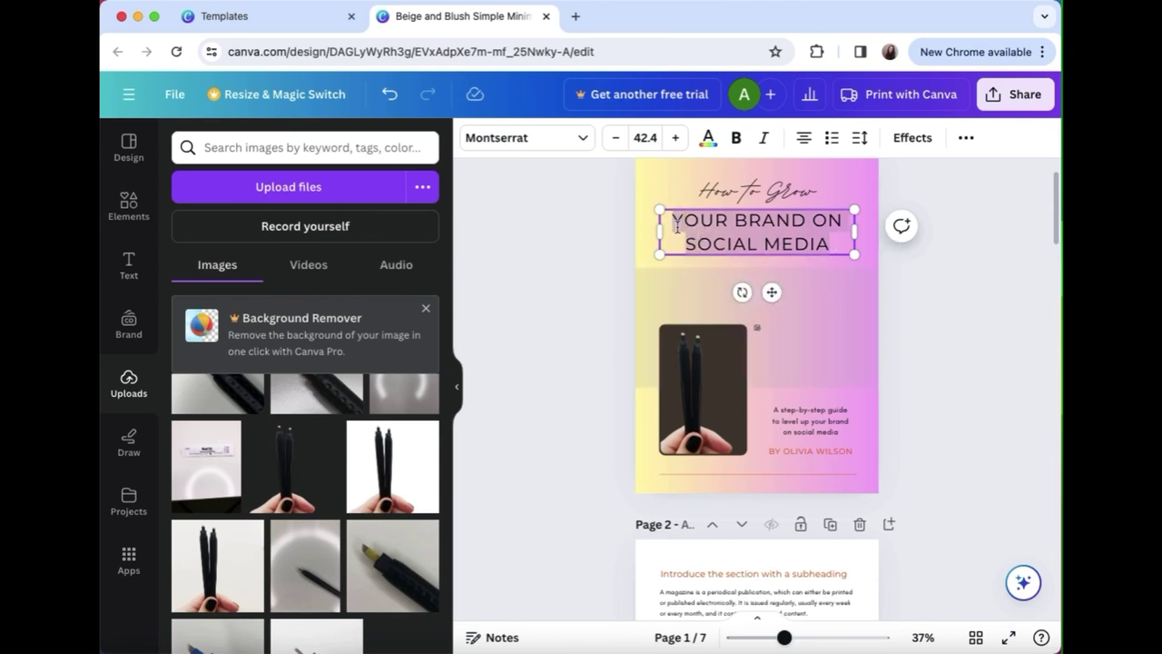
text(MICROBLADIN)
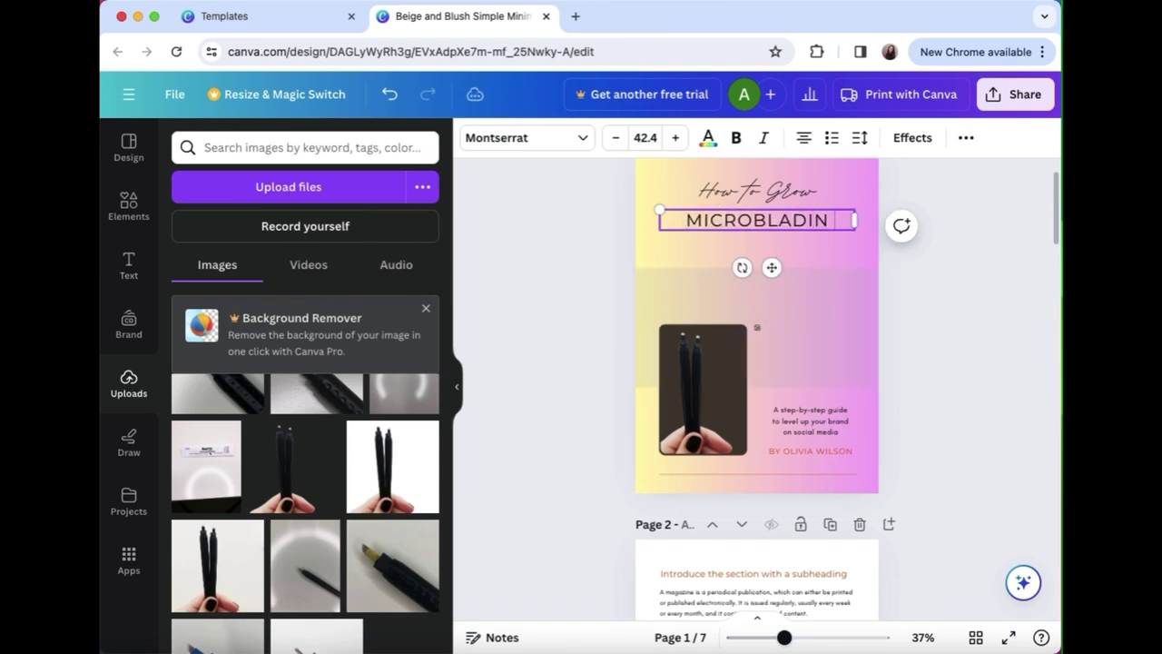
text(G)
key(Return)
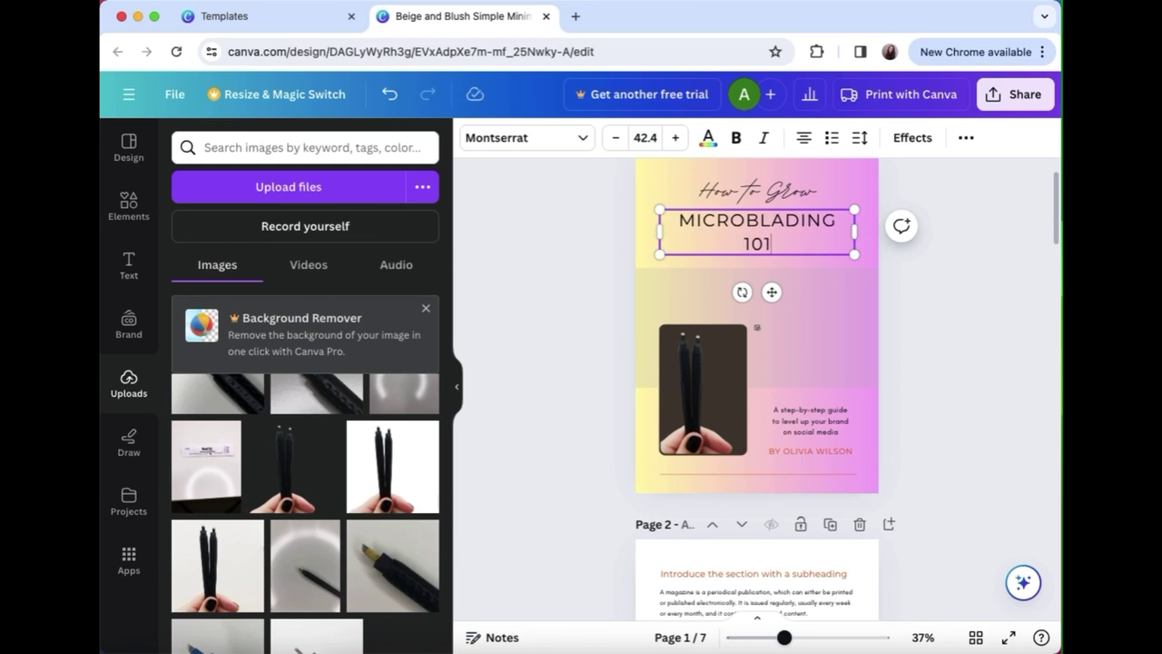
text(101)
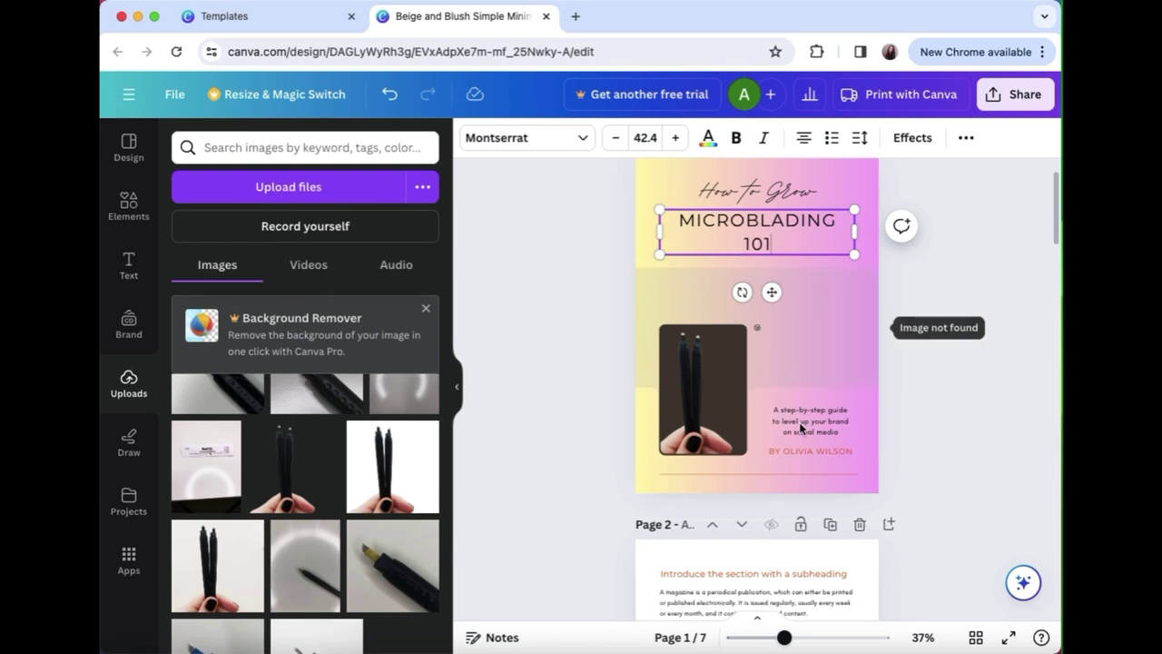
Replace the byline's author name and turn the red text black on all pages
click(824, 451)
click(826, 450)
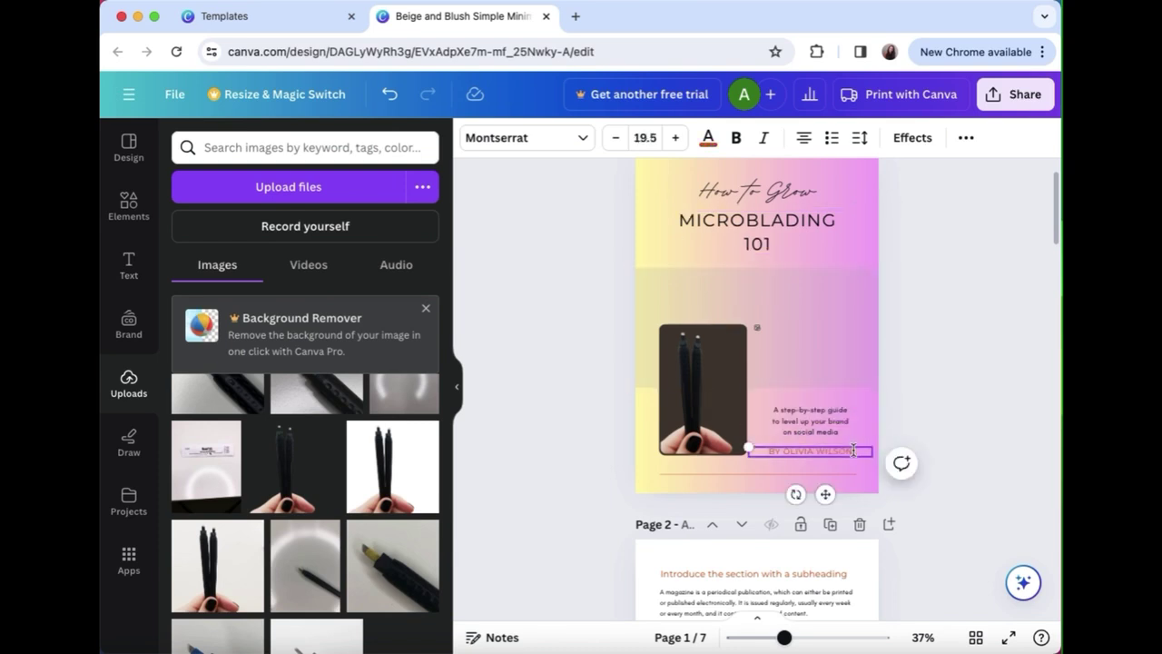
key(BackSpace)
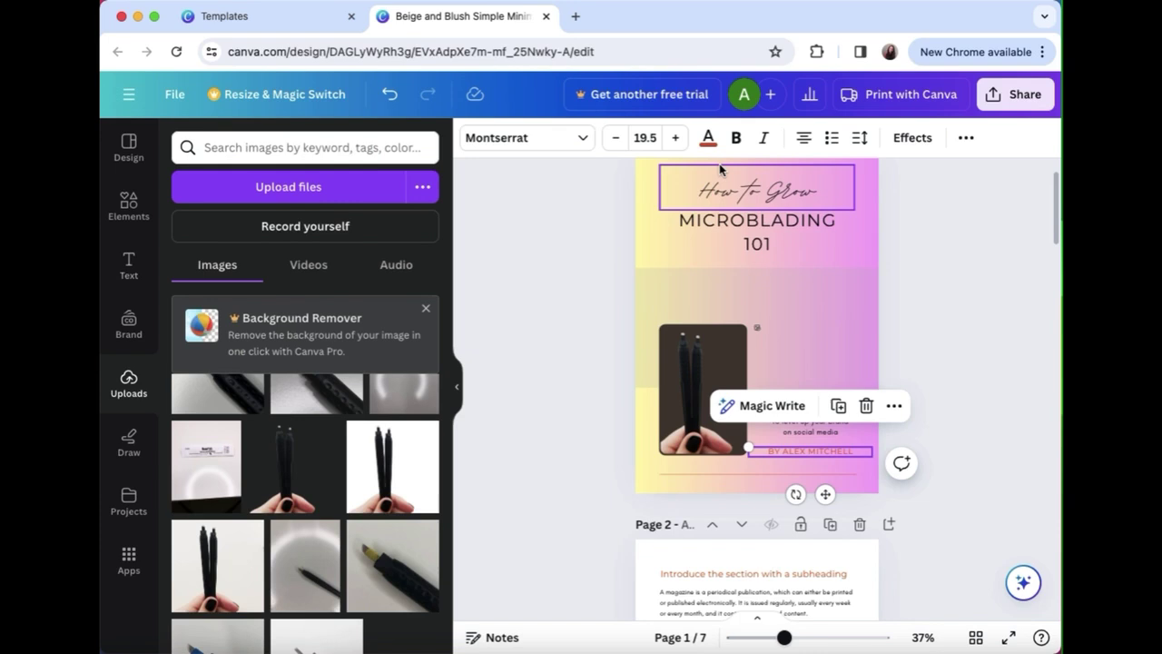
click(708, 137)
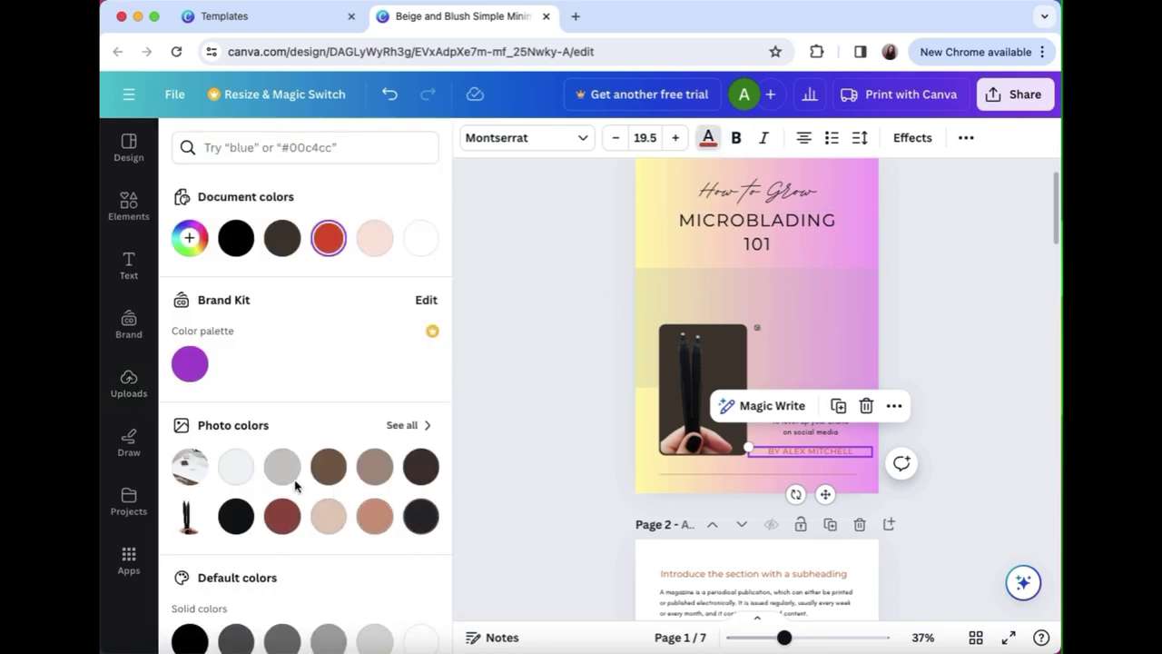
click(234, 243)
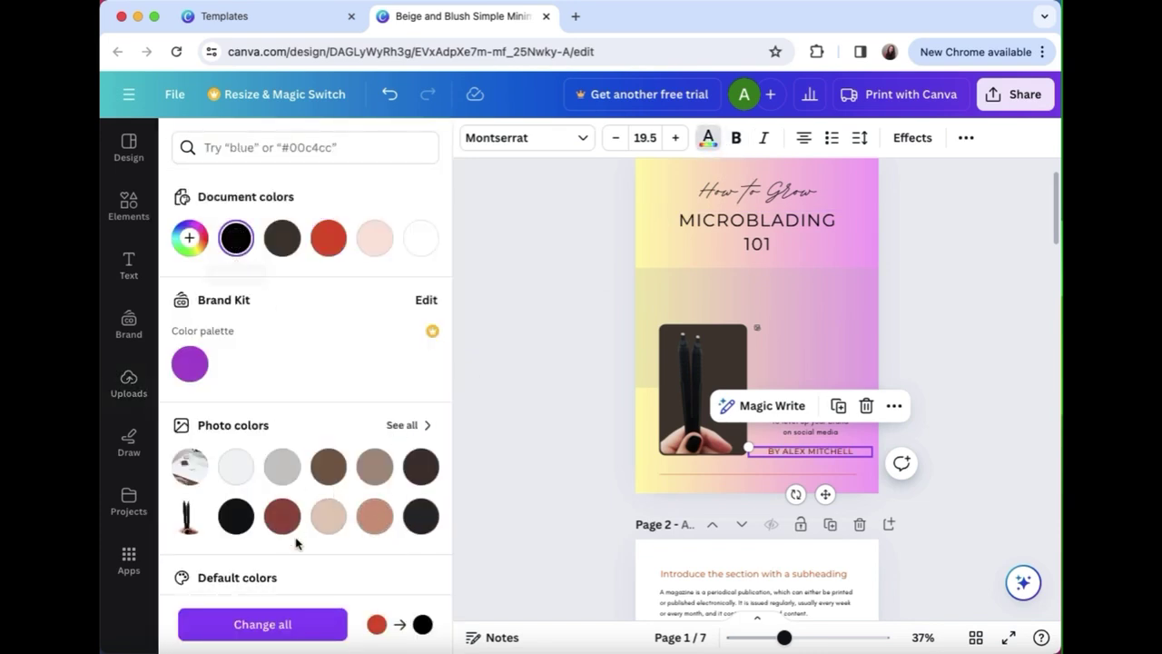
click(262, 625)
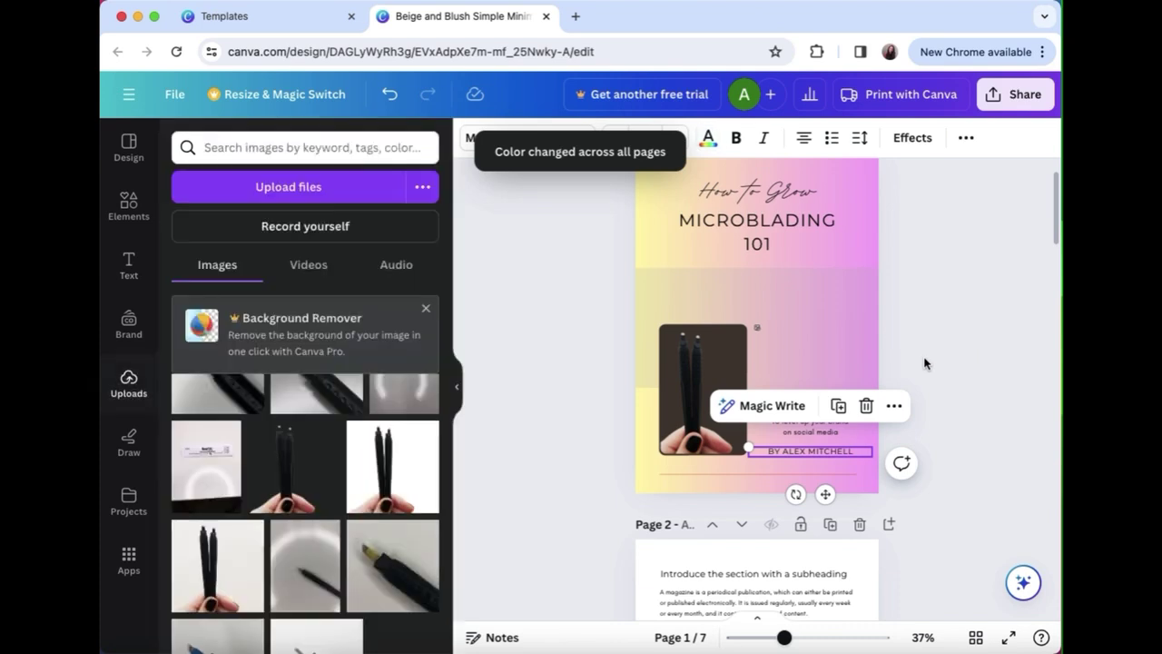
Fill the cover's wide image strip with the uploaded pen close-up photo
click(838, 342)
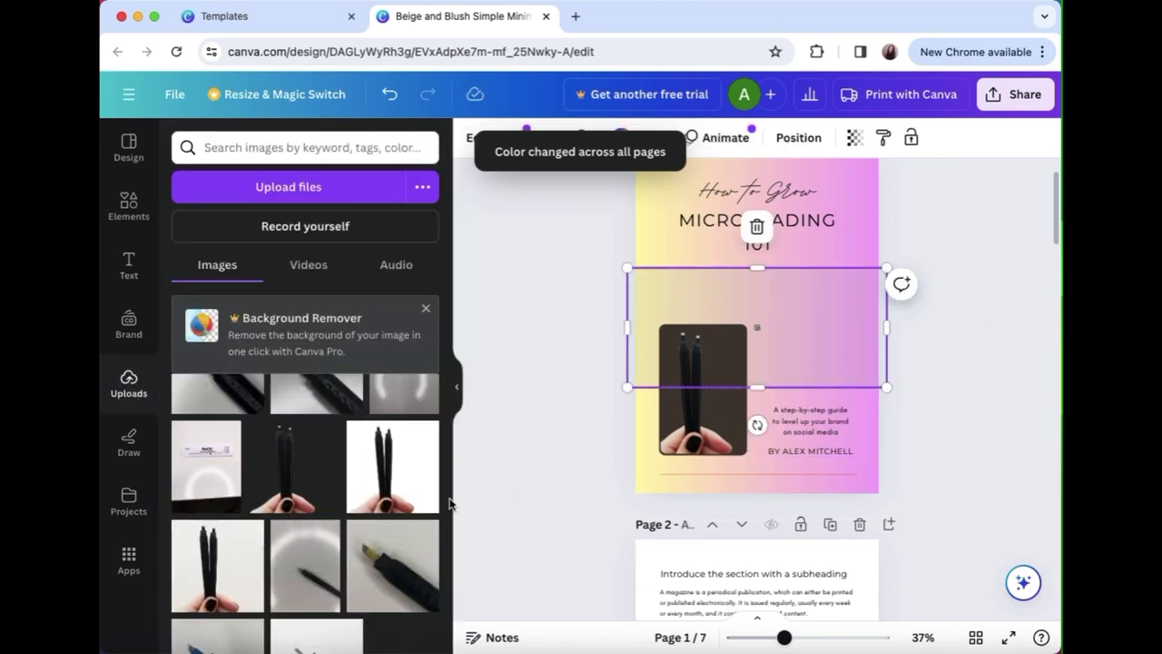
scroll(420, 506, up, 2)
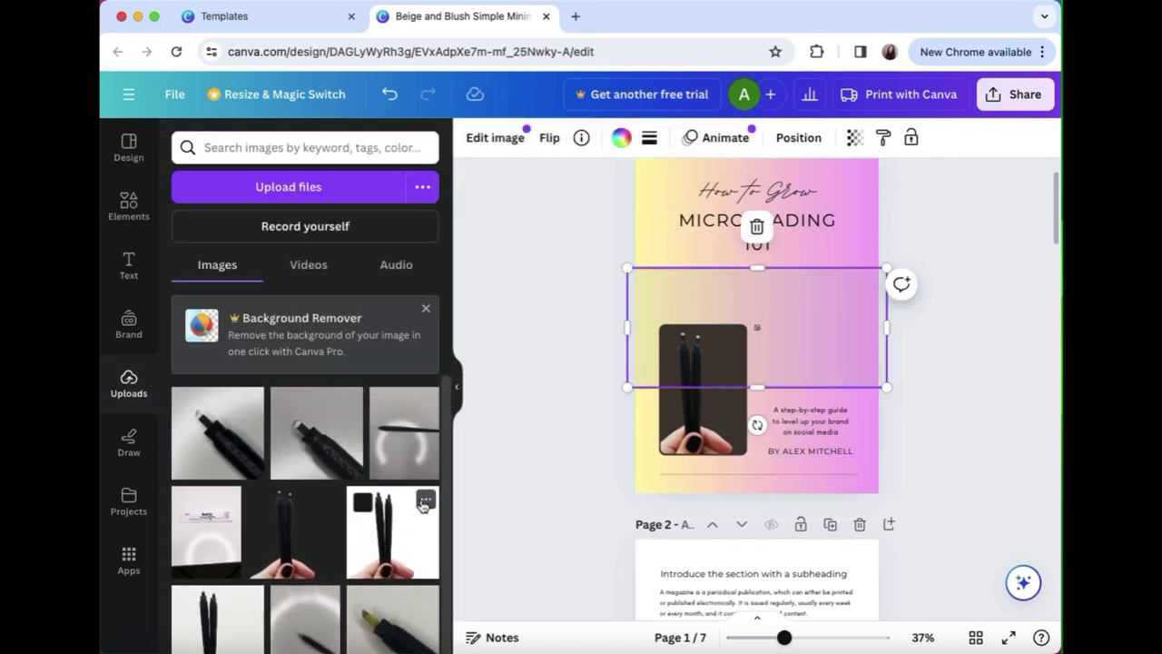
click(973, 382)
click(832, 358)
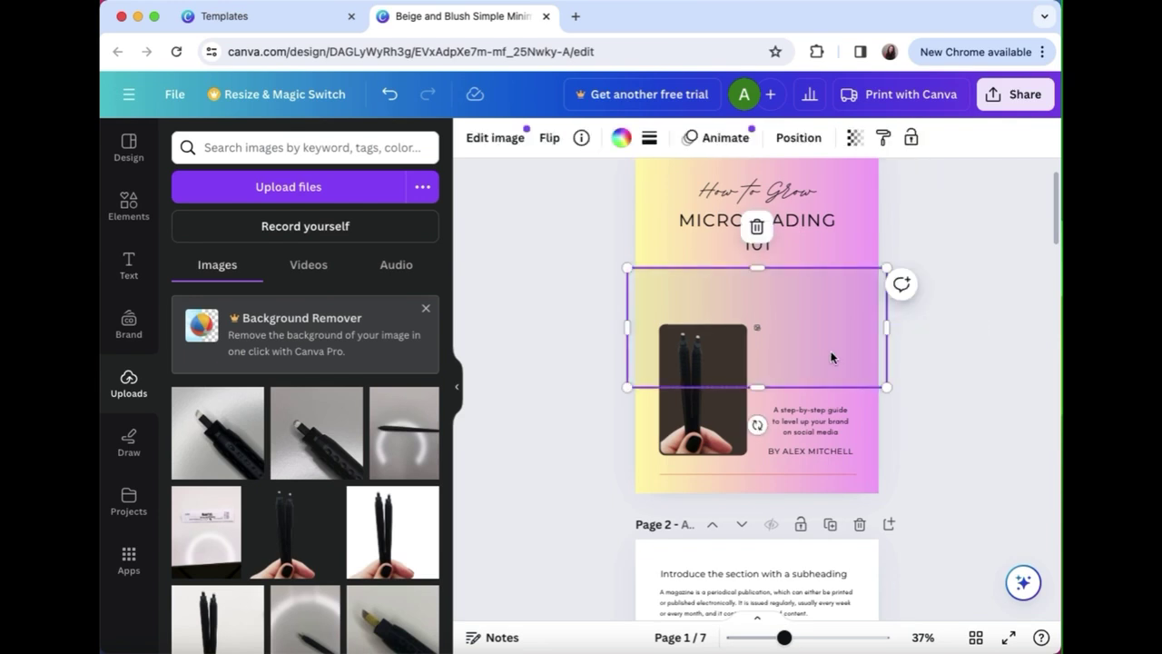
scroll(400, 536, down, 2)
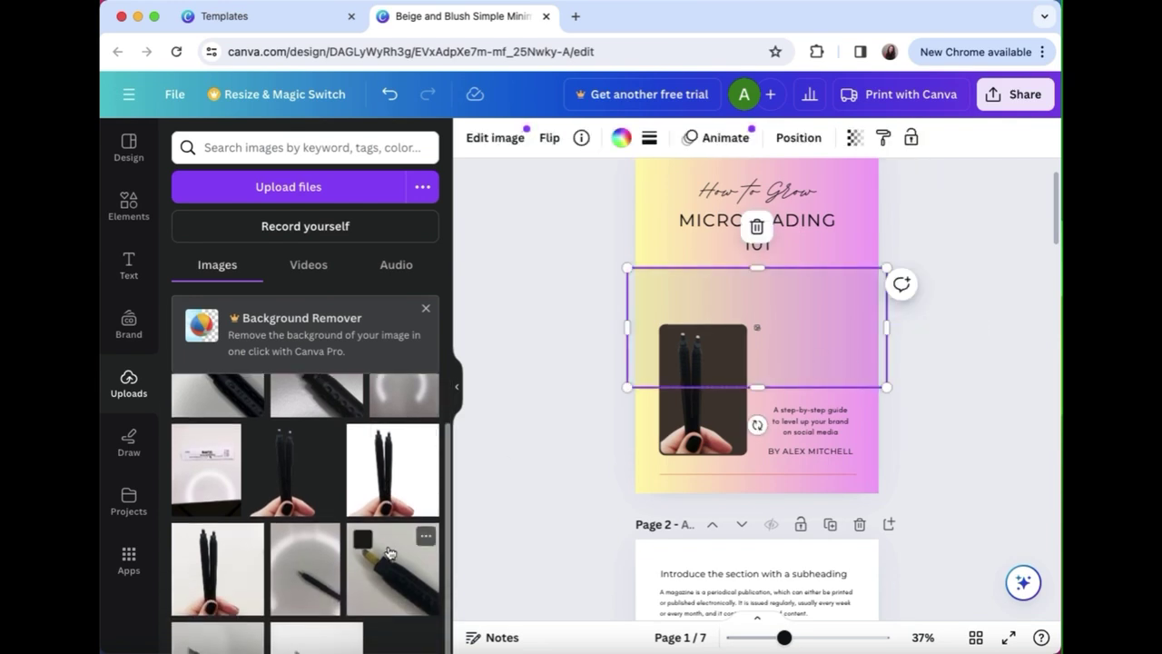
drag(388, 552, 776, 383)
drag(763, 316, 820, 331)
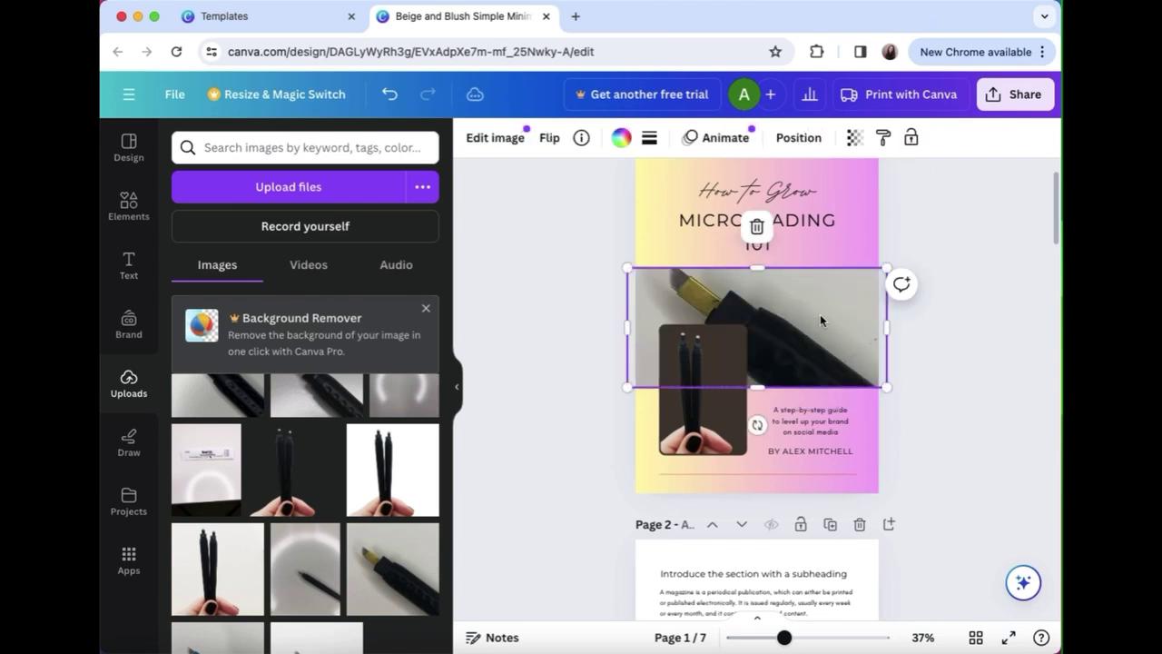
Crop and reposition the pen close-up within its frame
double_click(820, 320)
drag(820, 324, 825, 341)
click(936, 366)
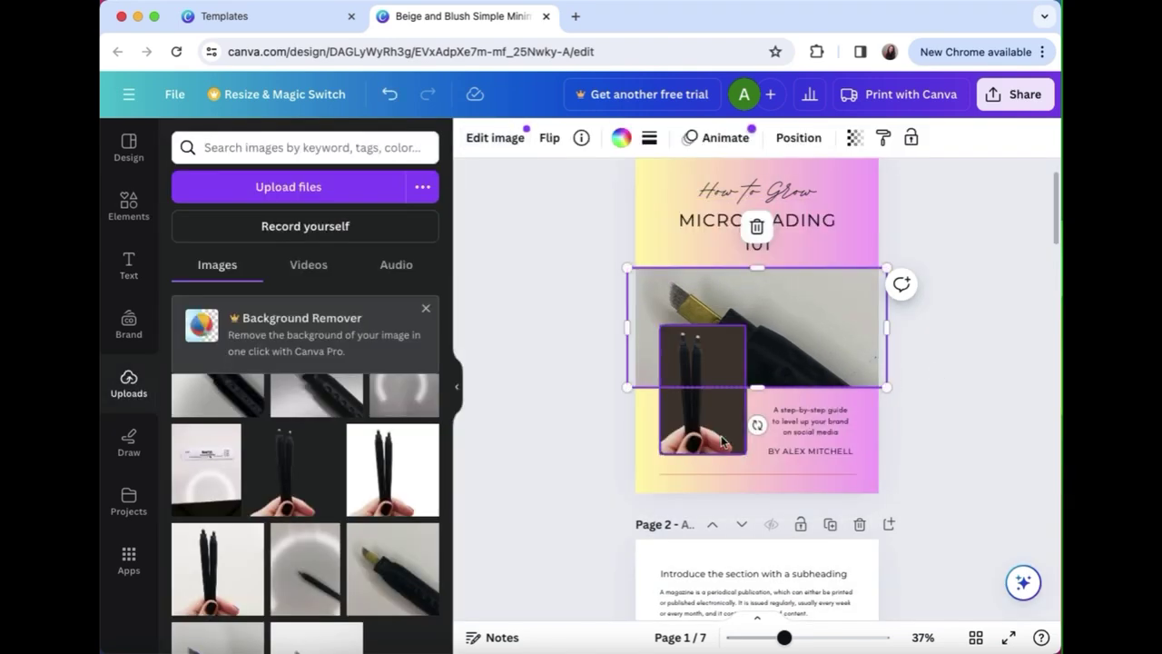
click(895, 361)
double_click(794, 355)
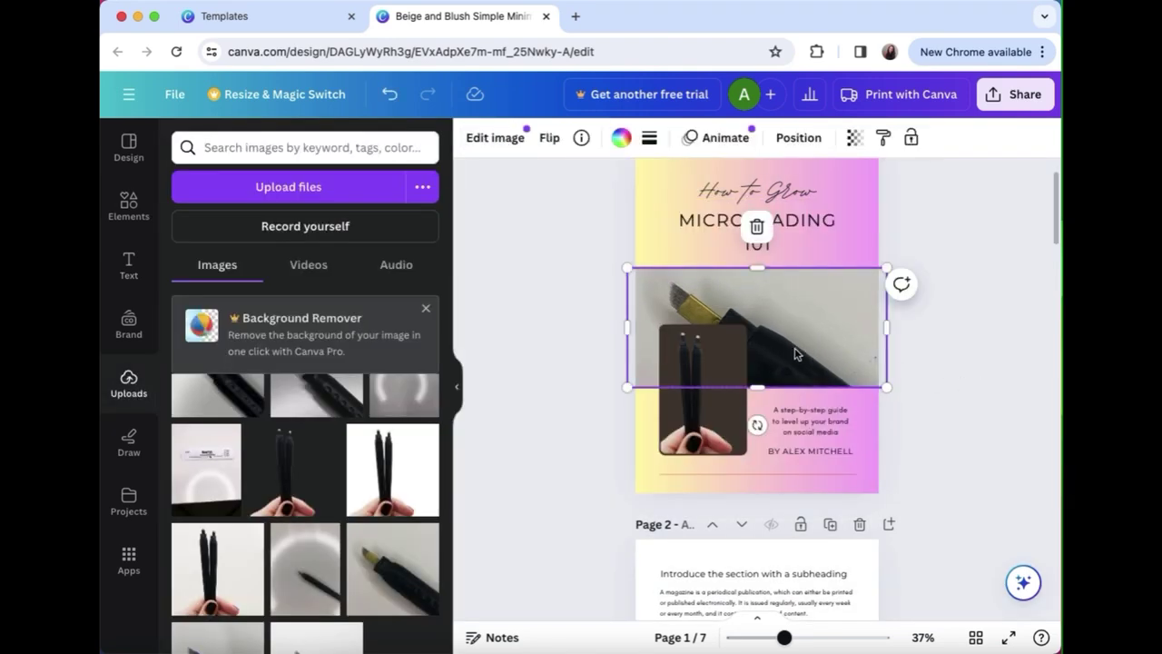
drag(795, 351, 854, 345)
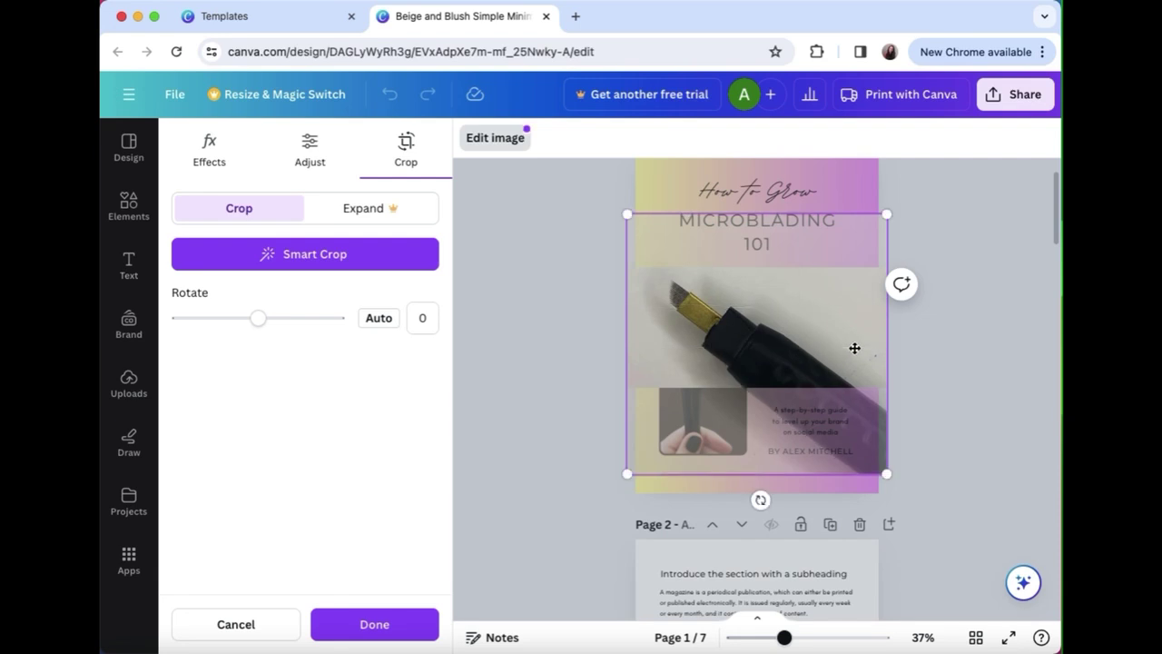
Finish the crop and flip the pen photo horizontally so its tip points right
click(991, 361)
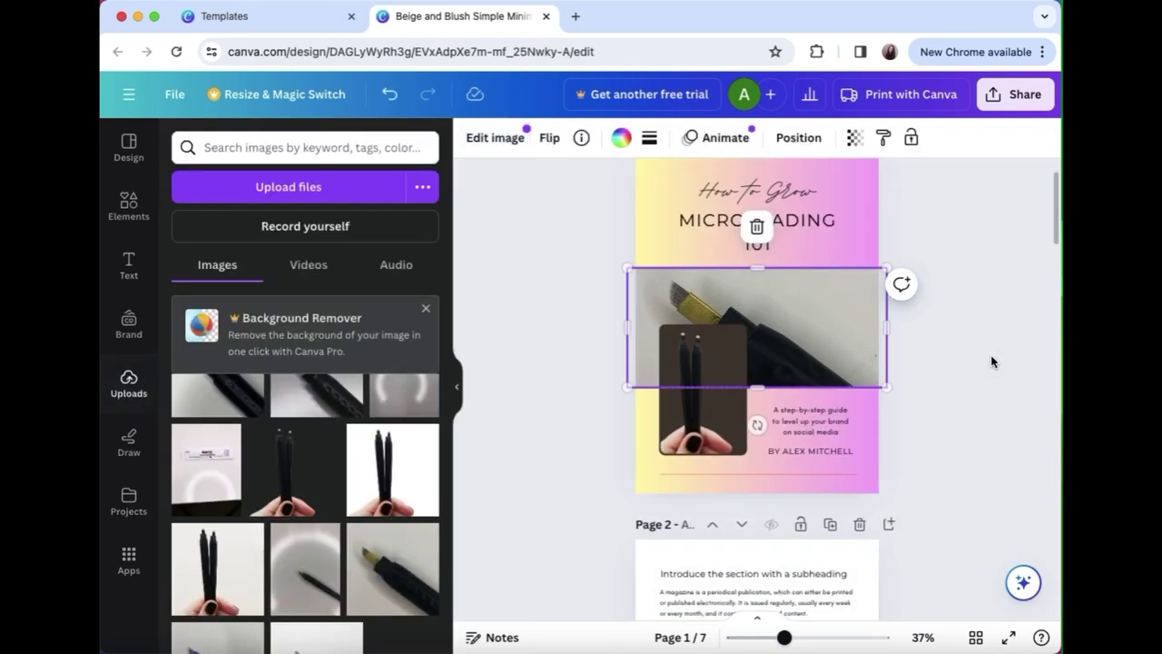
click(550, 137)
click(634, 195)
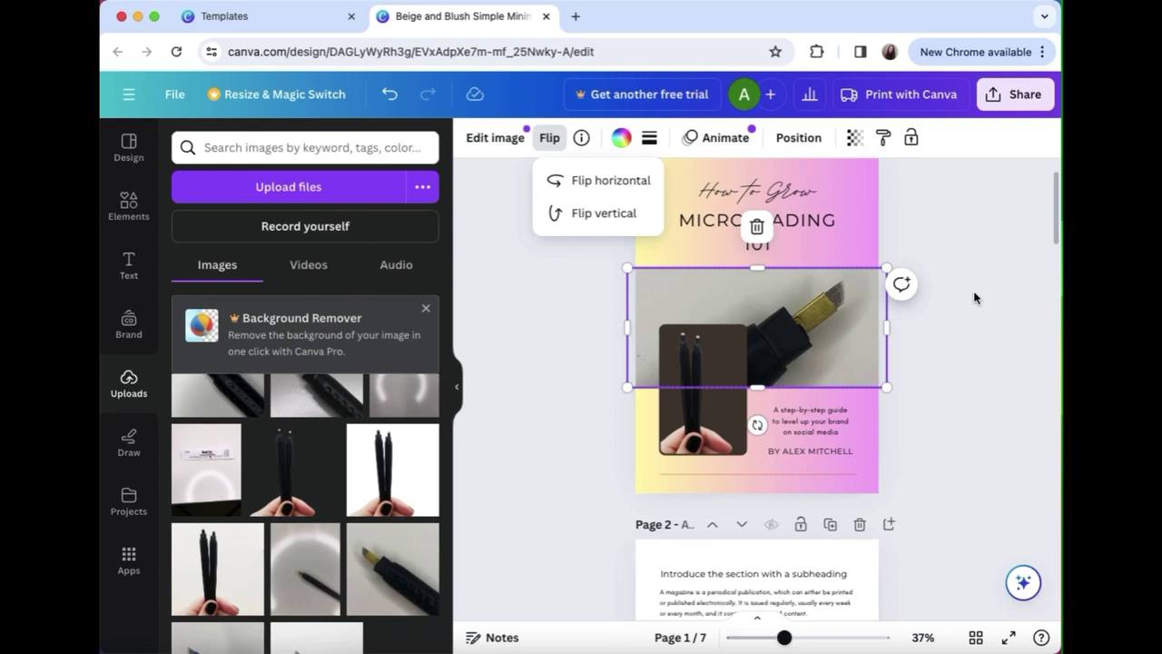
click(992, 312)
click(529, 336)
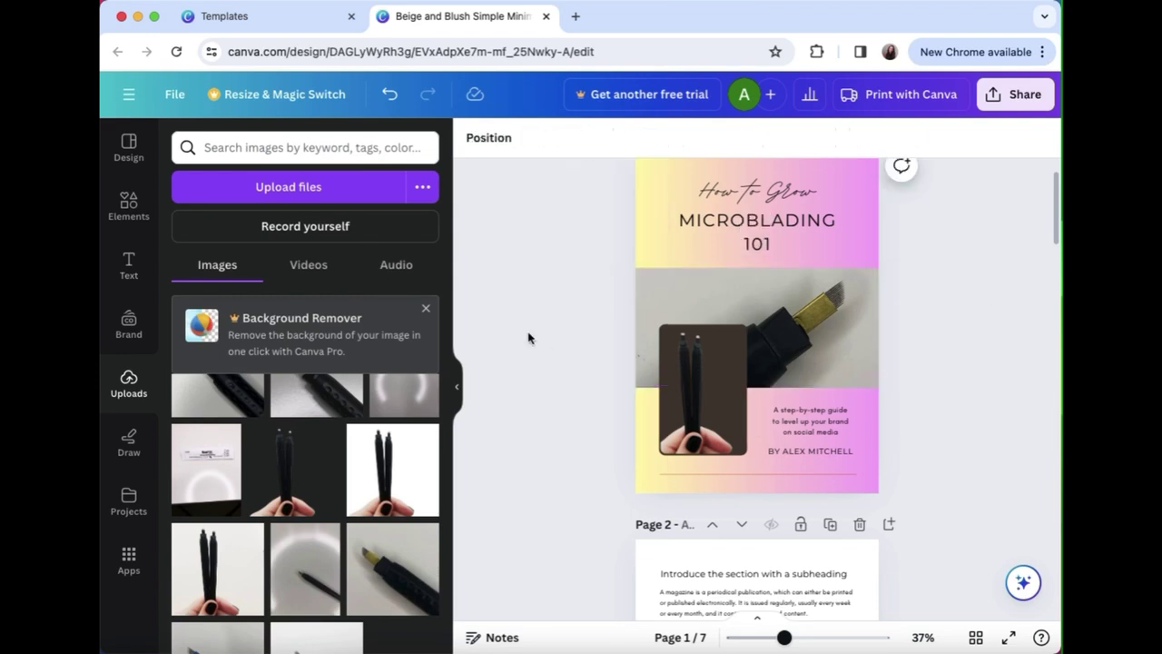
click(804, 319)
click(495, 138)
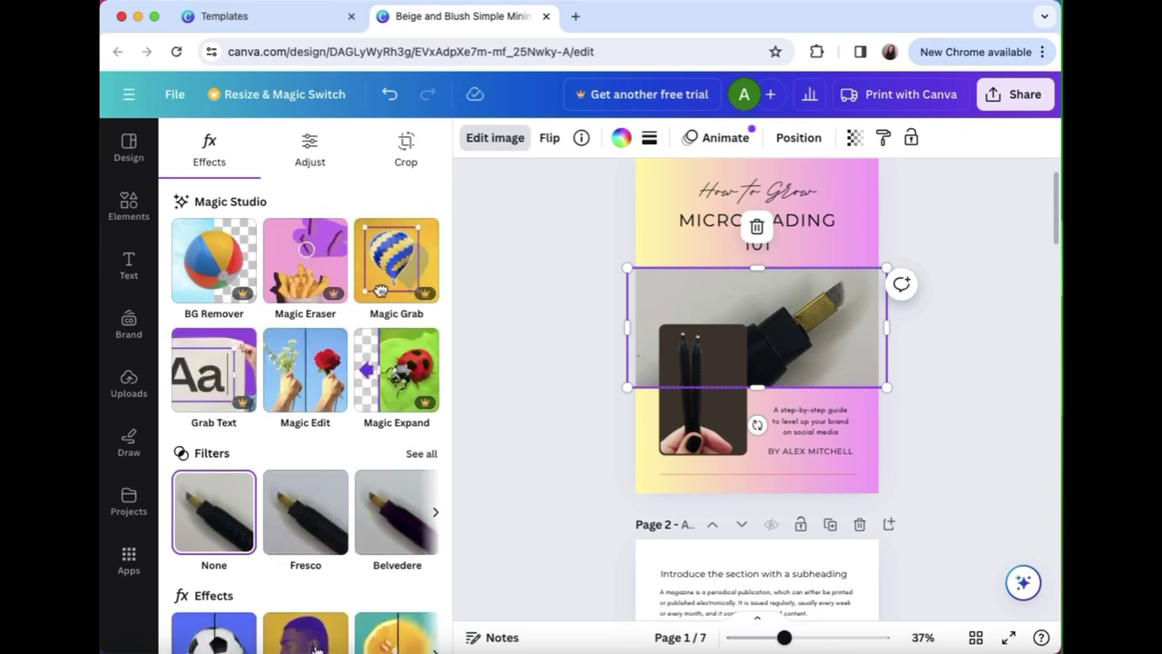
Apply the Belvedere filter to tint the cover's pen photo purple
click(408, 535)
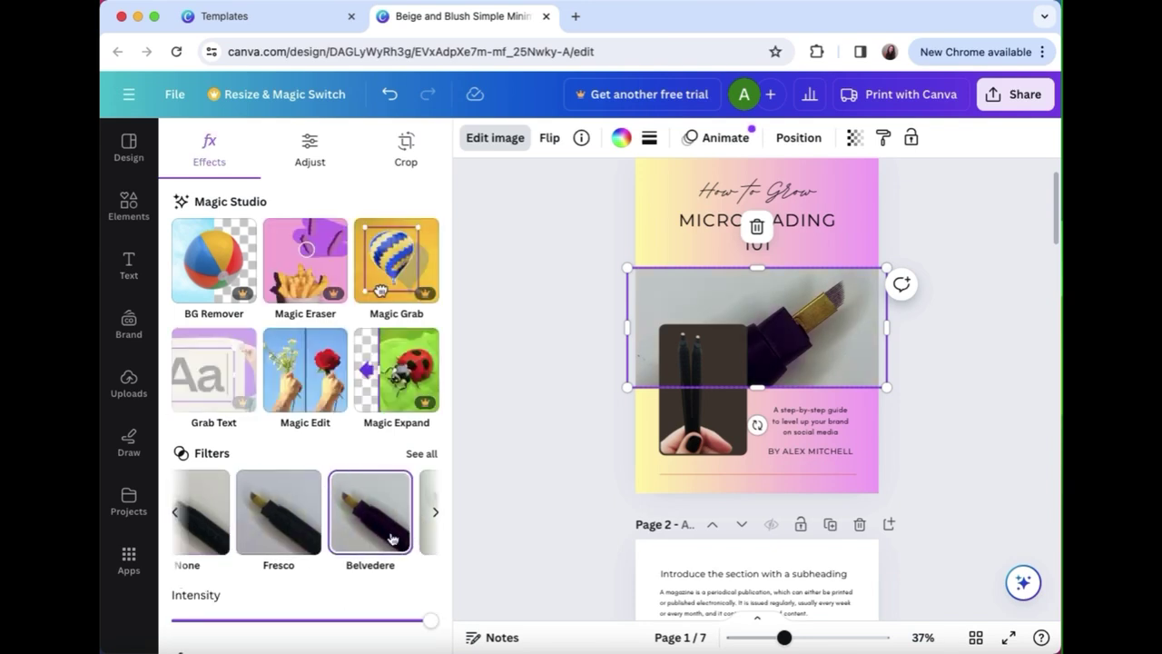
scroll(336, 548, down, 5)
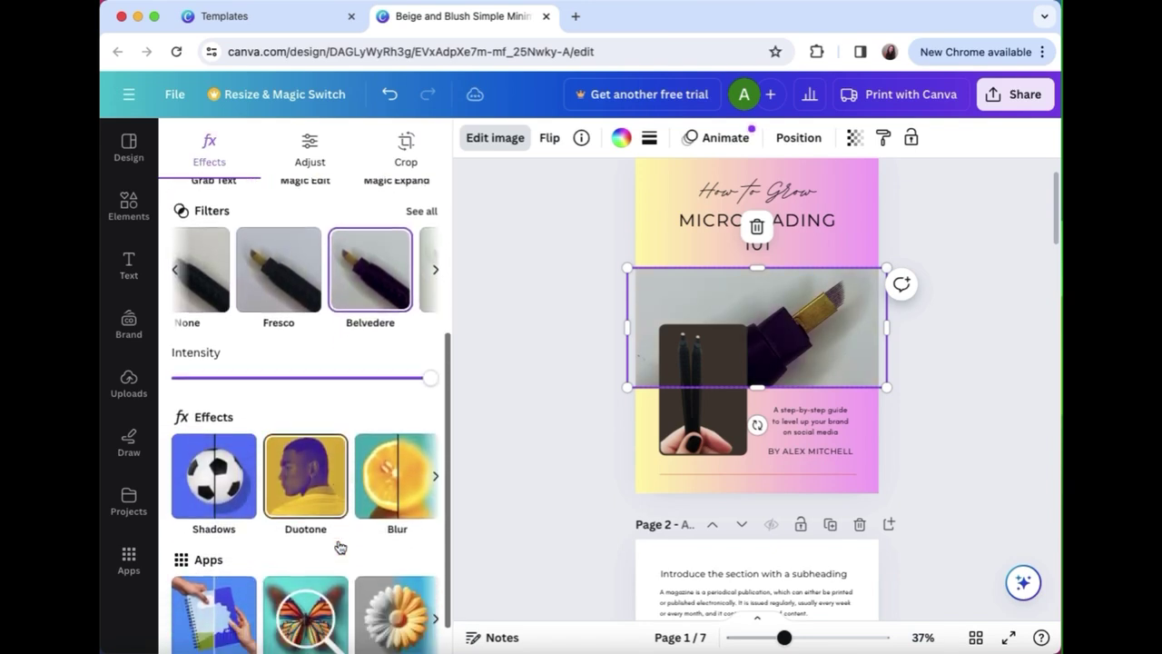
scroll(338, 544, up, 5)
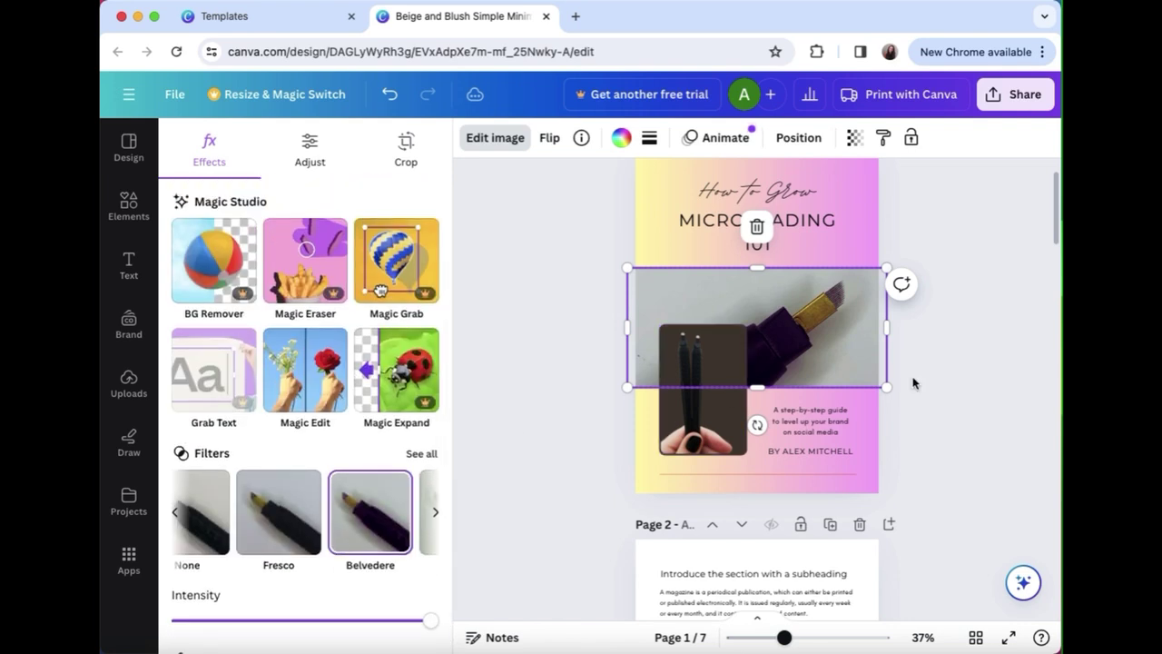
click(967, 408)
scroll(967, 408, down, 5)
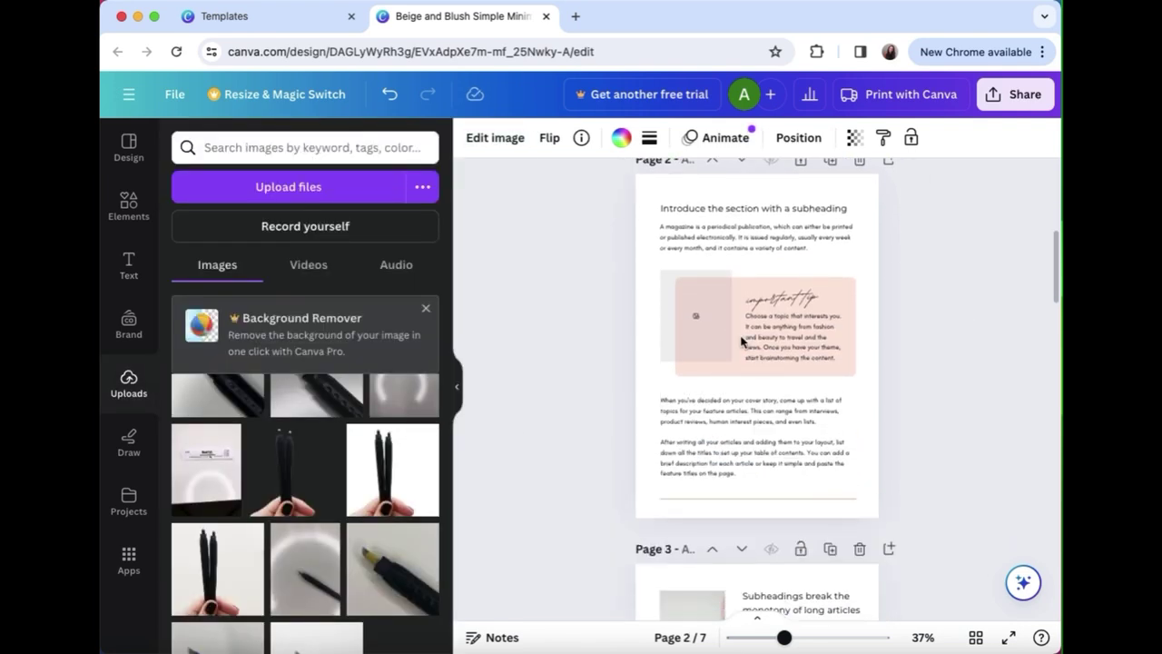
Fill page 2's empty image frame with the uploaded pens-in-hand photo
click(707, 343)
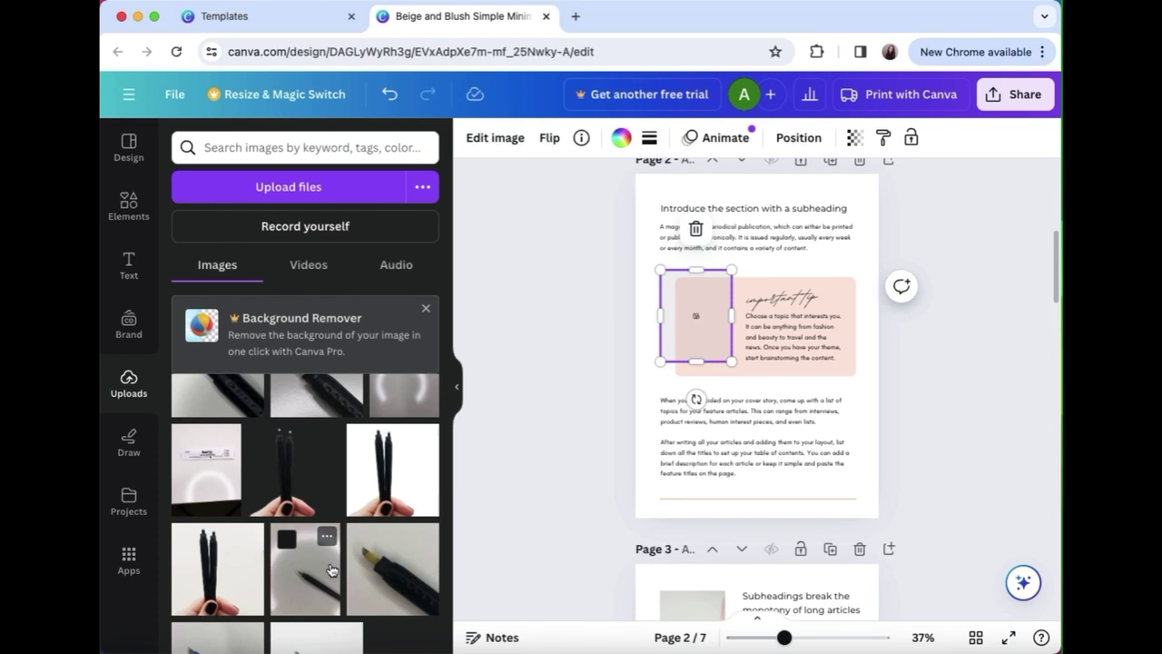
scroll(332, 570, down, 1)
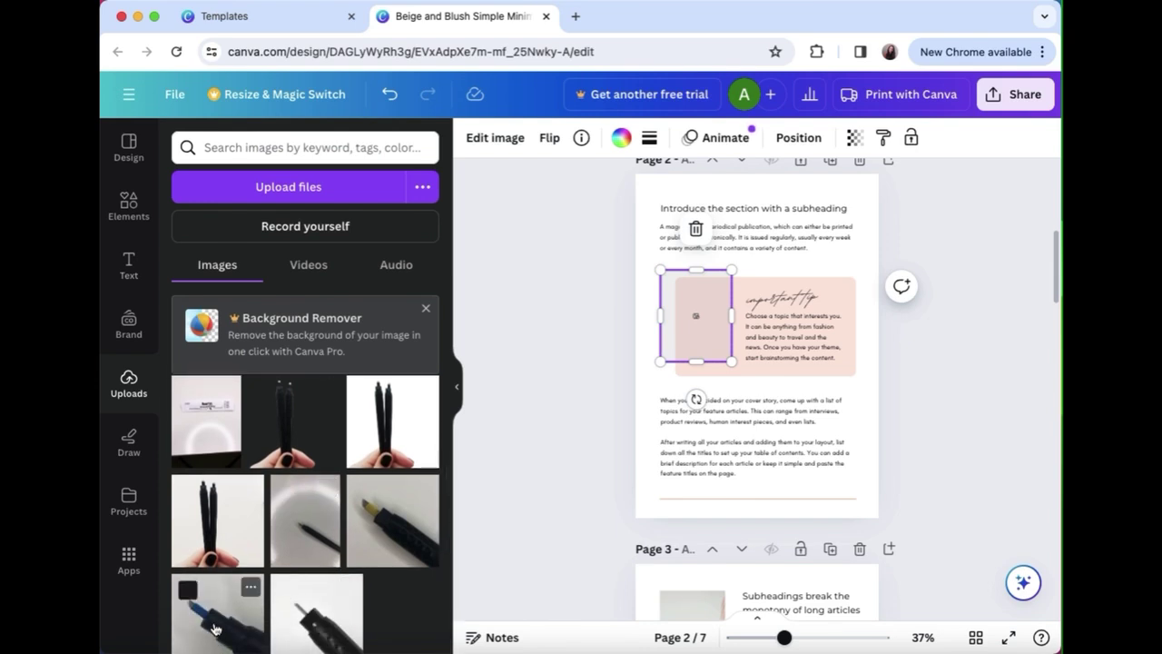
scroll(238, 532, up, 1)
drag(245, 574, 694, 345)
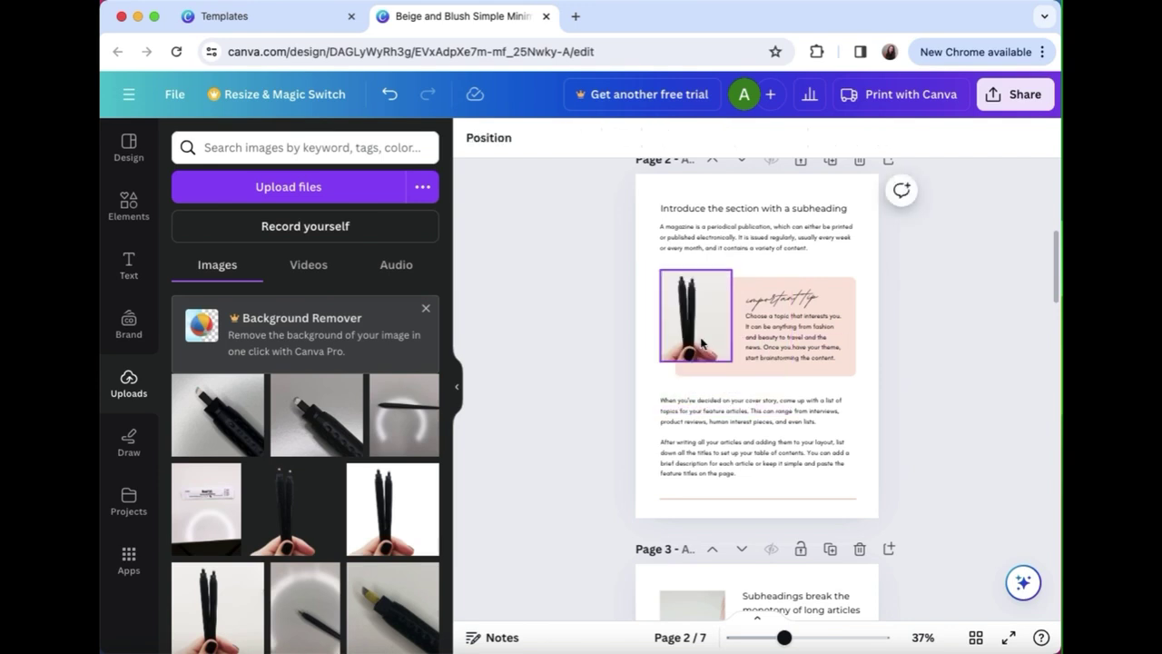
scroll(978, 340, down, 1)
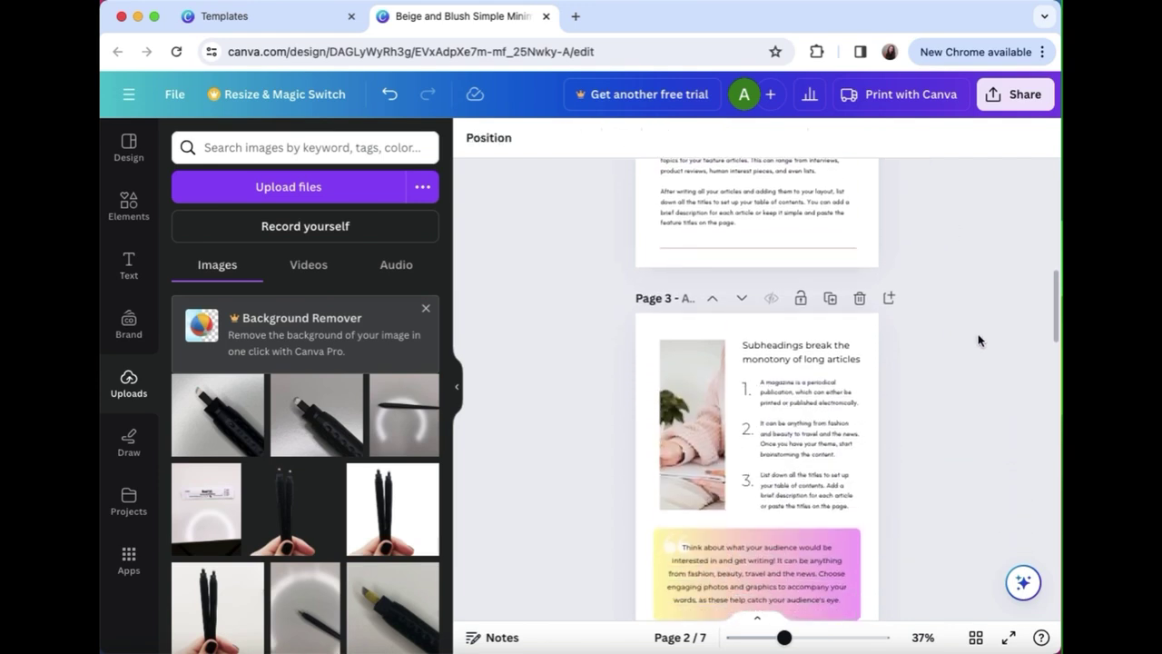
scroll(978, 340, down, 5)
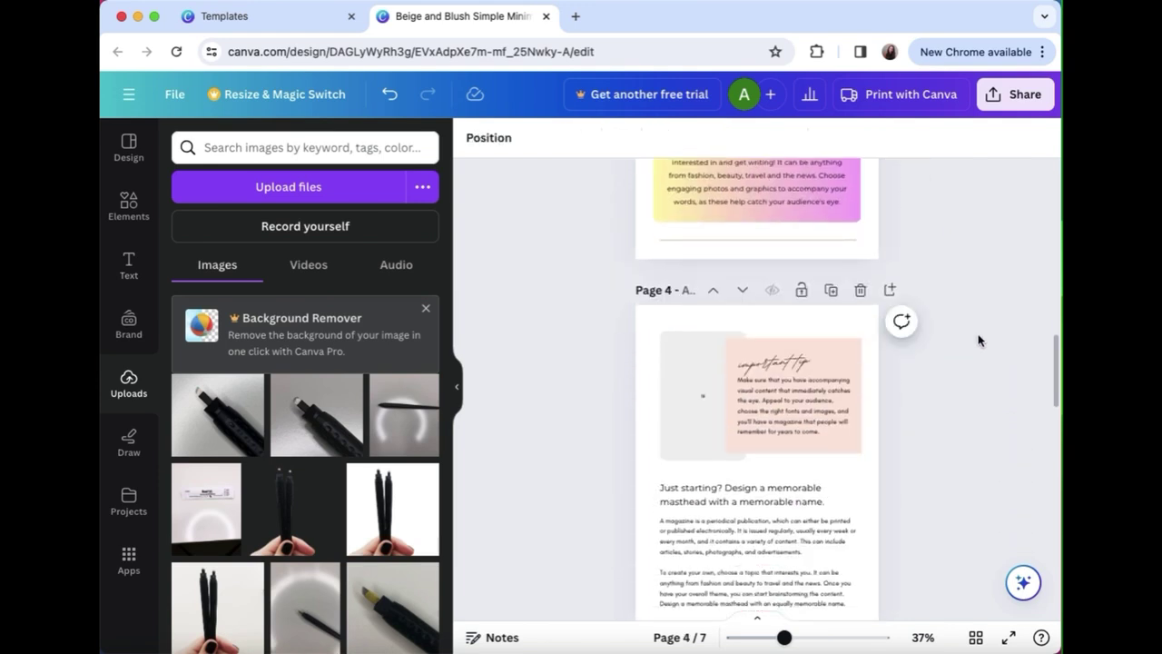
click(845, 364)
Recolour page 4's pale pink tip box with the Brand Kit purple
click(849, 446)
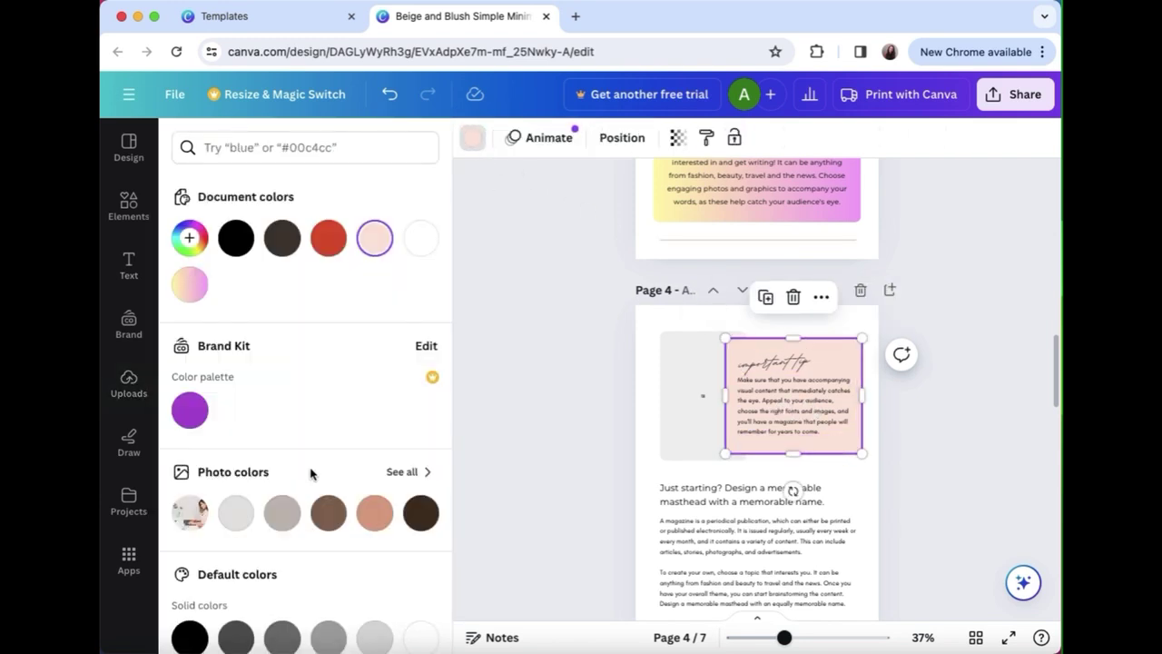
click(190, 412)
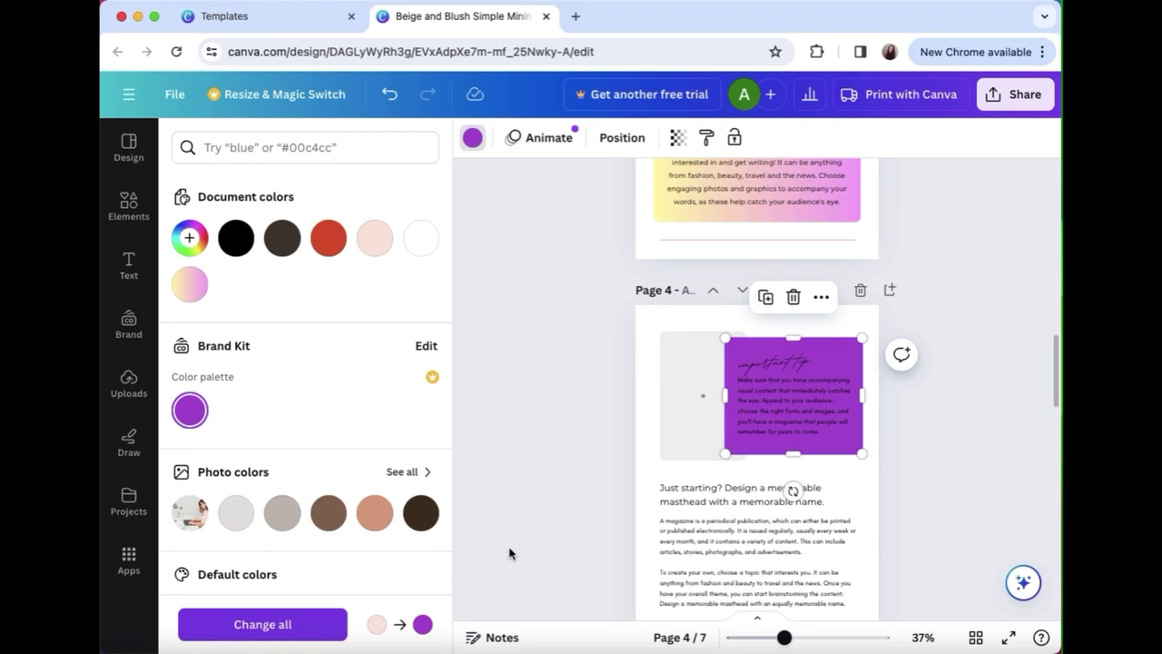
scroll(932, 411, down, 5)
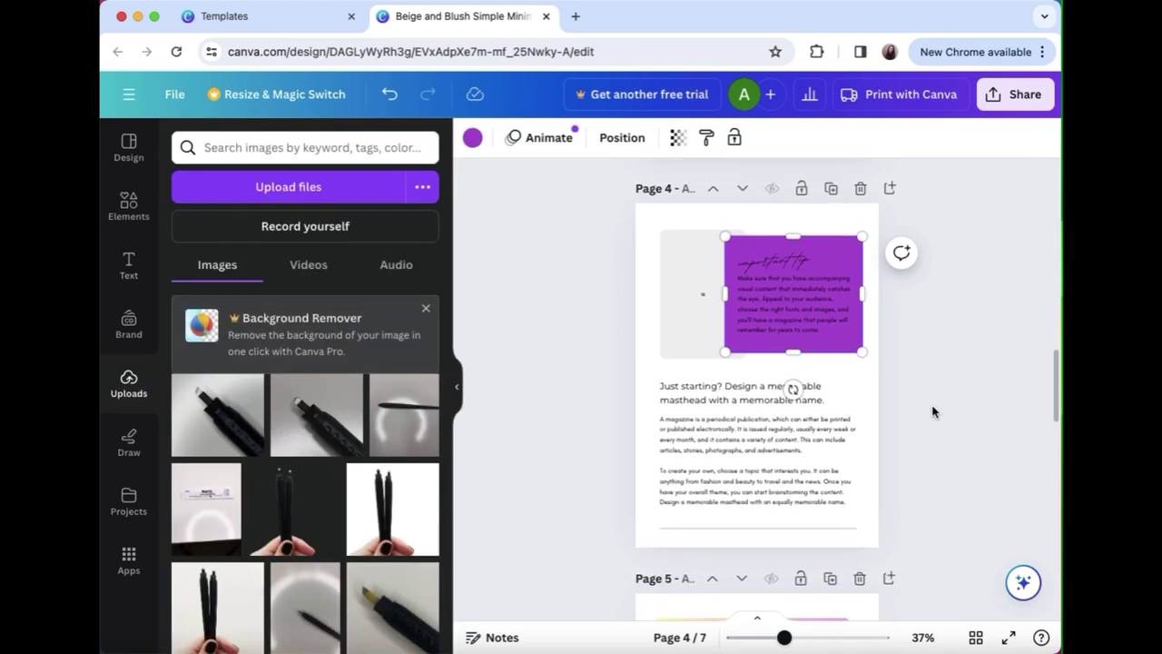
scroll(932, 412, down, 3)
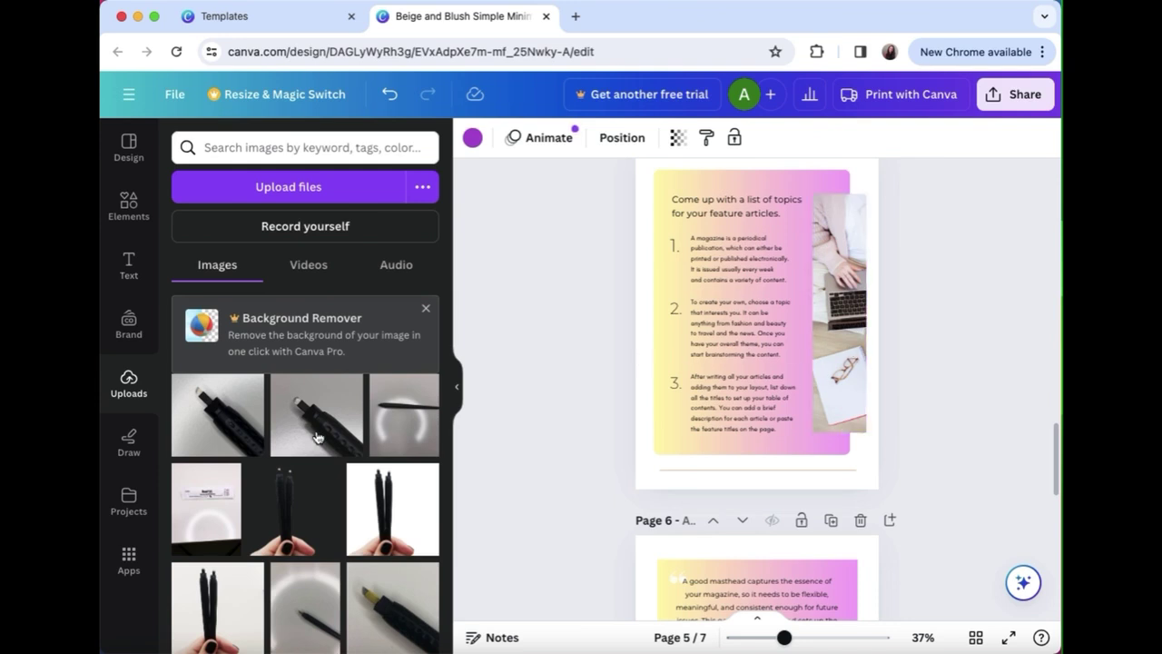
scroll(829, 462, up, 5)
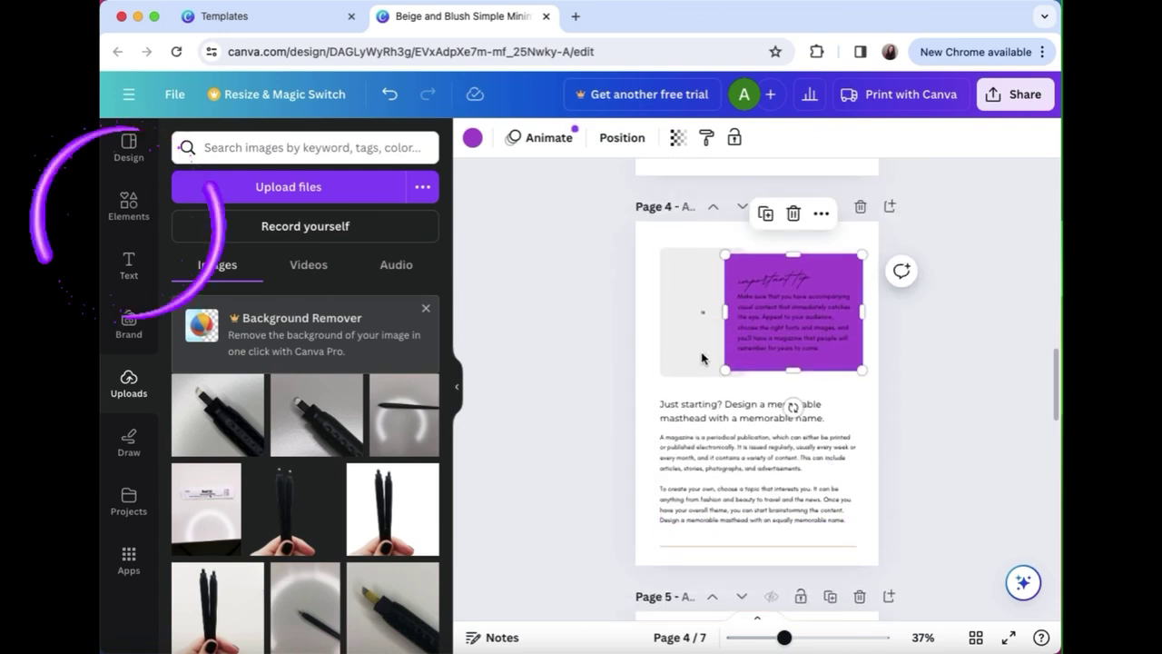
With page 4's grey image frame selected, open the full Photos library from Elements, ready to search
click(694, 313)
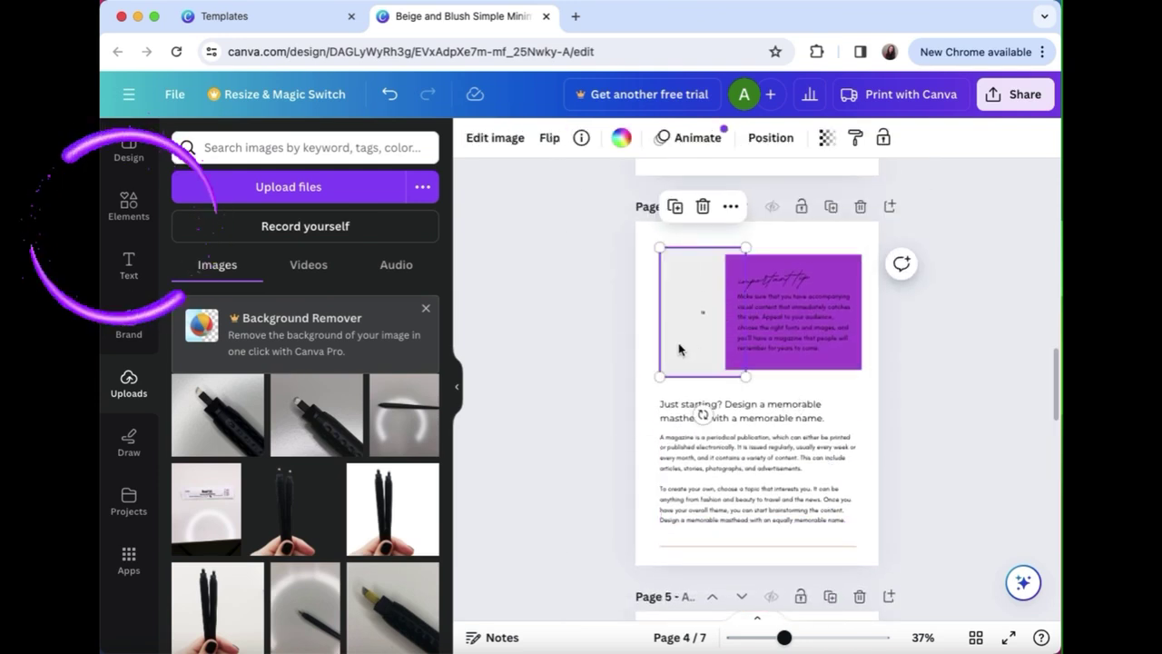
click(127, 220)
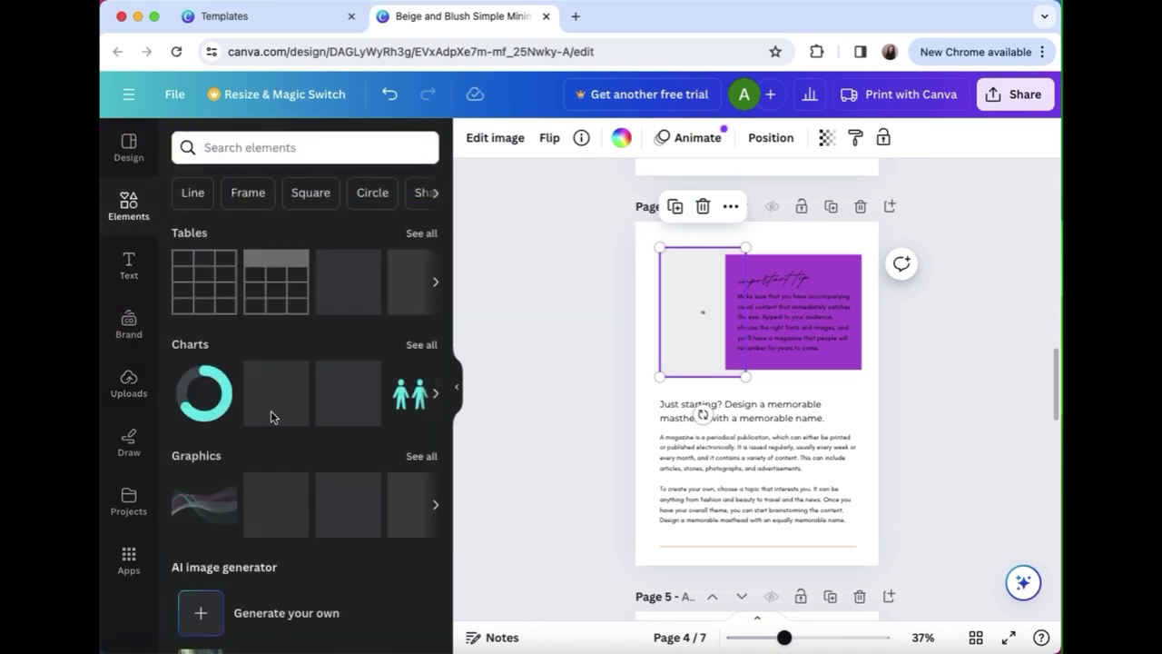
scroll(311, 403, down, 2)
scroll(311, 406, down, 5)
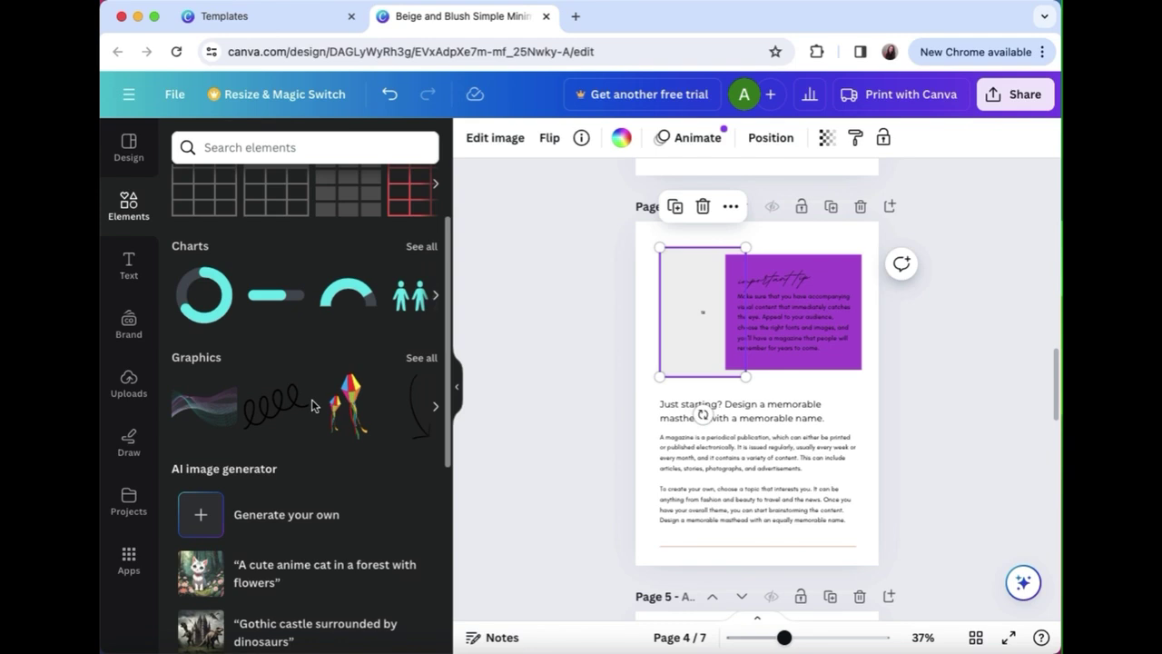
scroll(311, 406, down, 2)
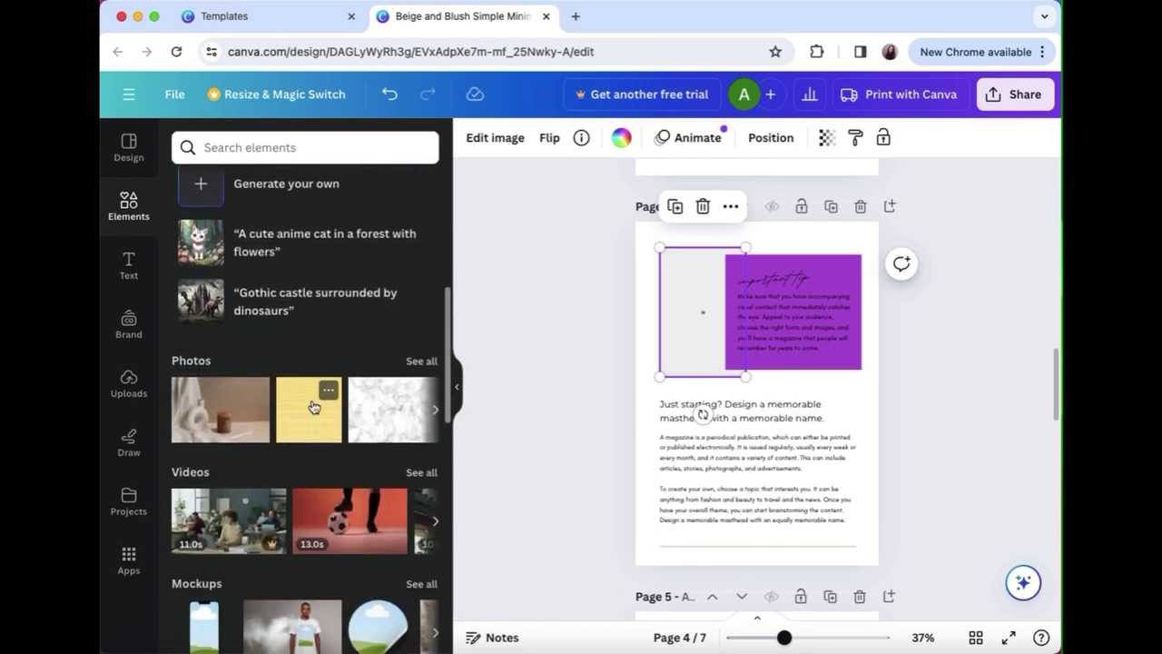
click(413, 339)
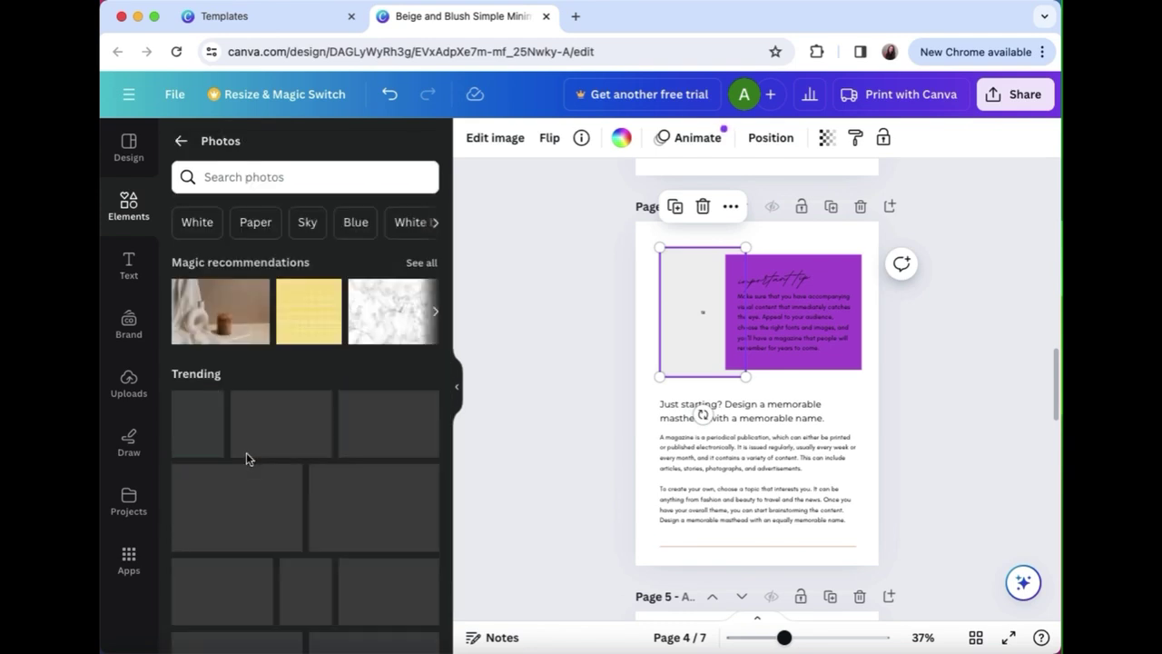
scroll(255, 419, down, 1)
scroll(255, 420, down, 7)
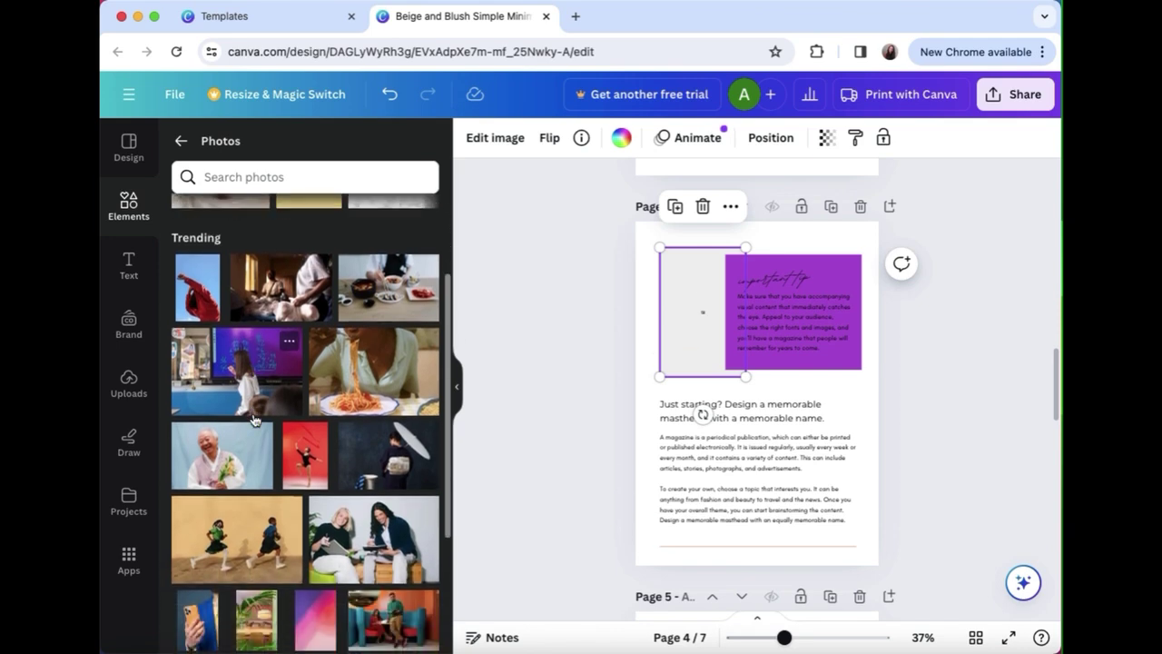
scroll(255, 419, down, 4)
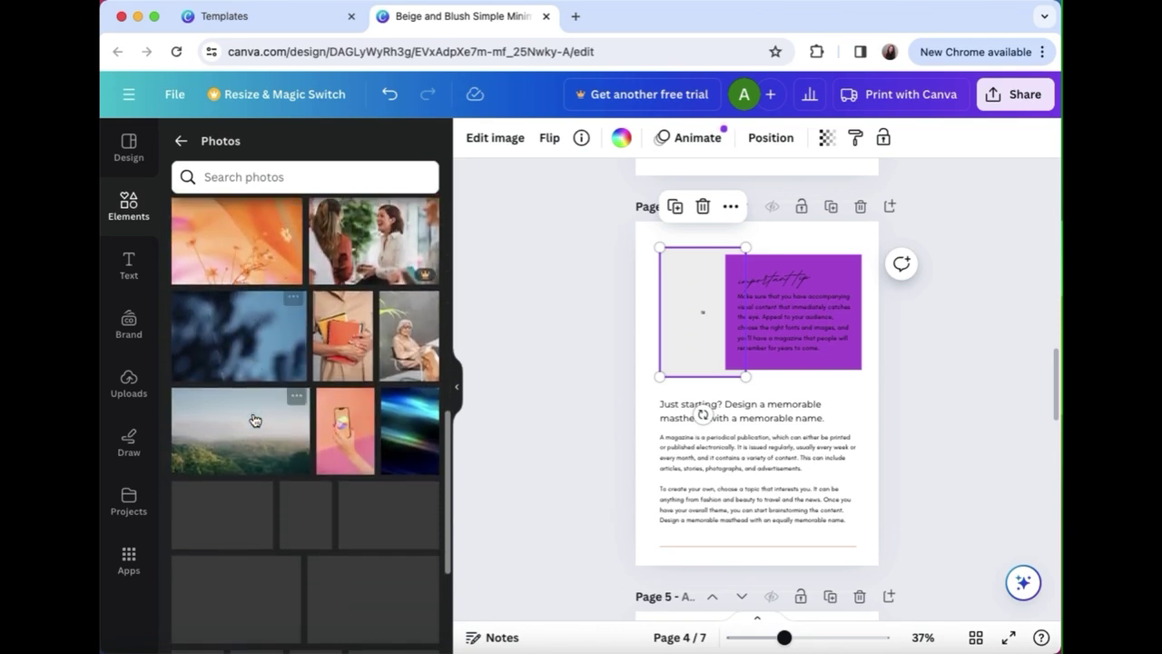
scroll(253, 420, up, 10)
click(238, 177)
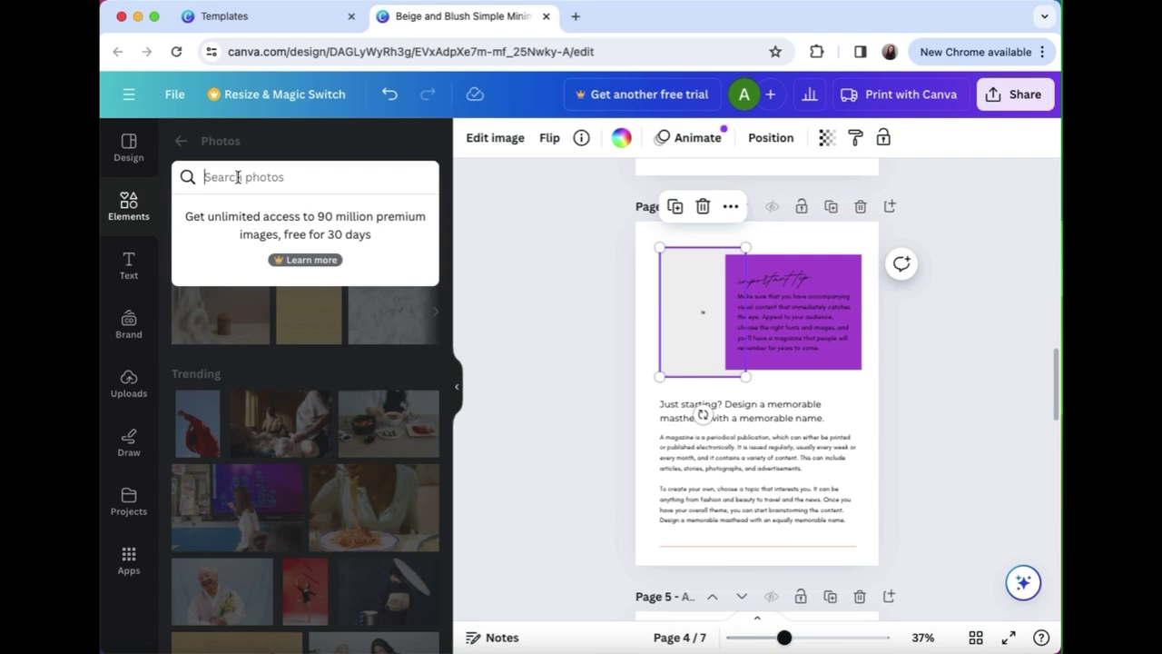
Search photos for 'girl typing' and place the laptop photo in page 4's top-left frame
text(girl typ)
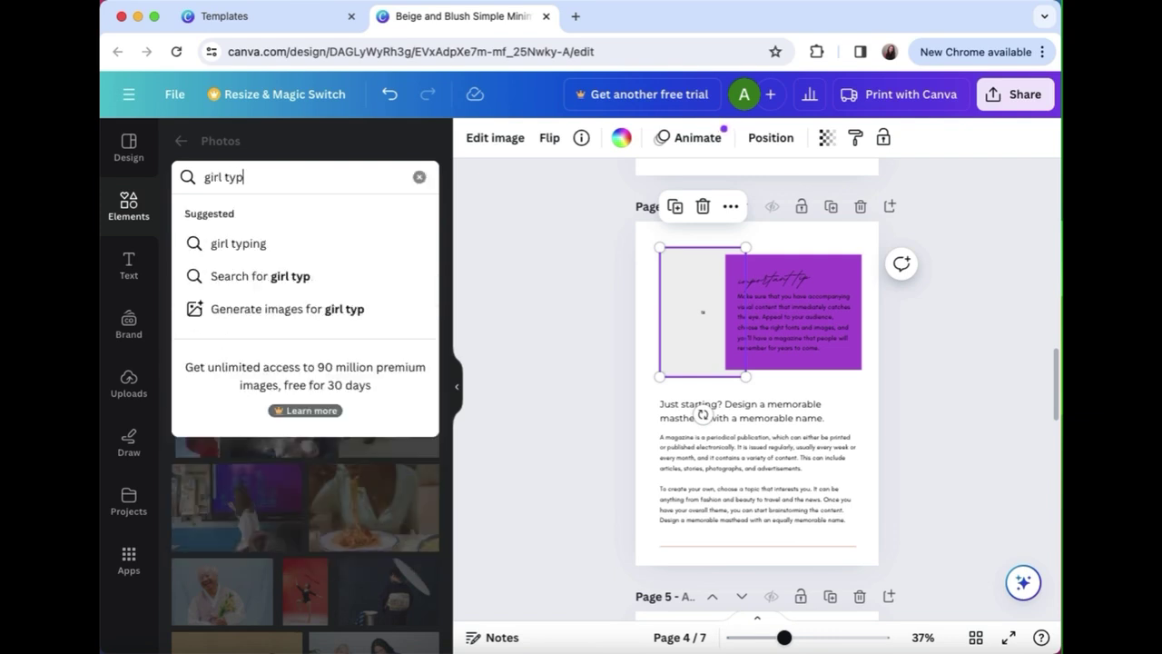
text(ing)
key(Return)
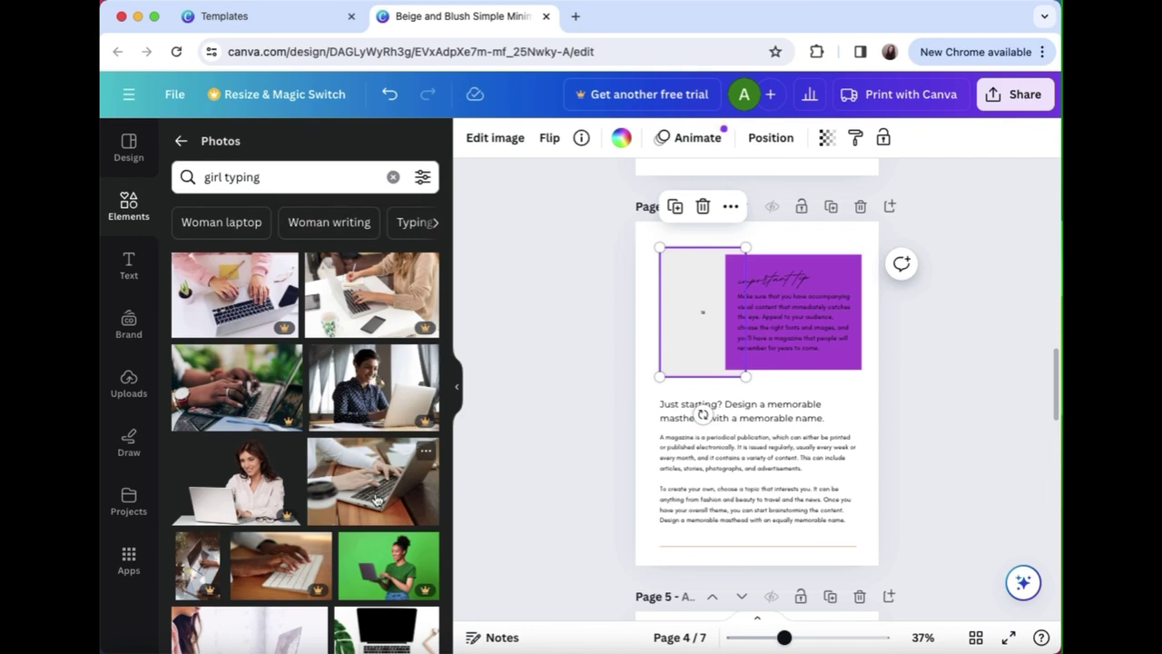
scroll(377, 500, down, 3)
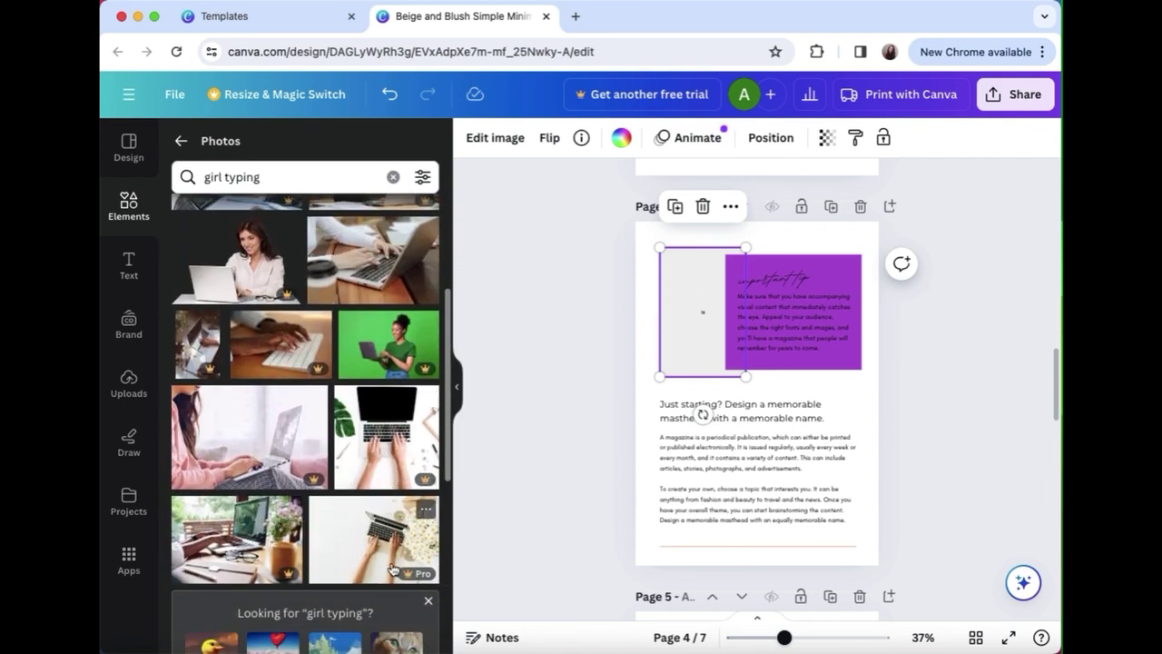
scroll(392, 570, down, 5)
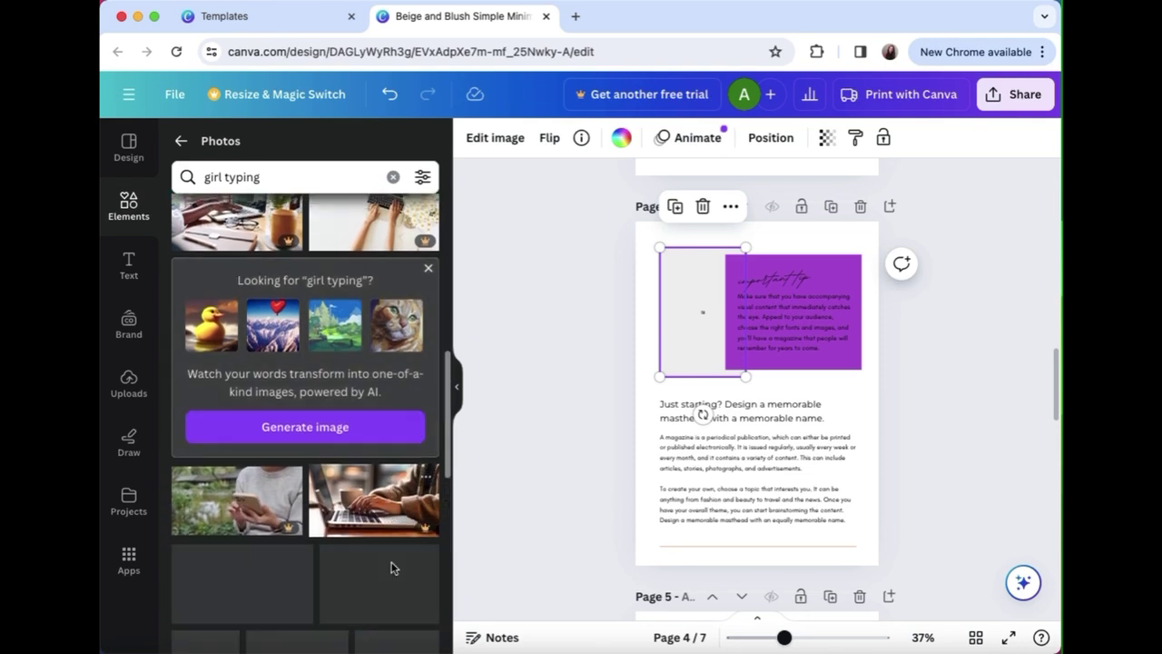
scroll(392, 569, down, 1)
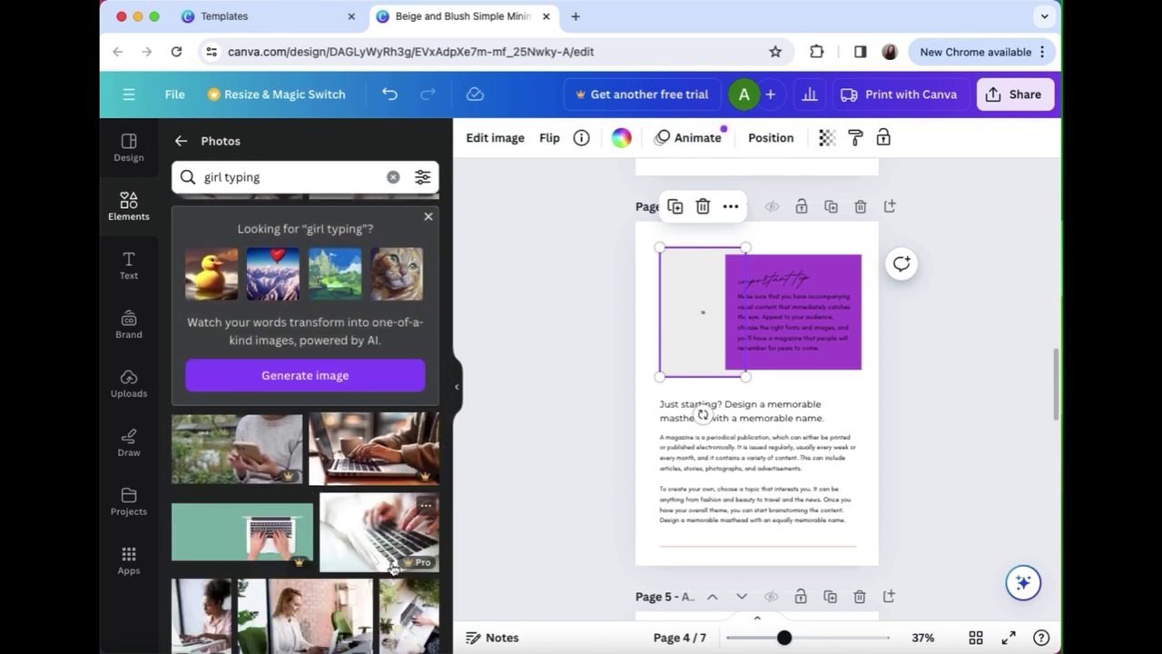
scroll(392, 570, down, 4)
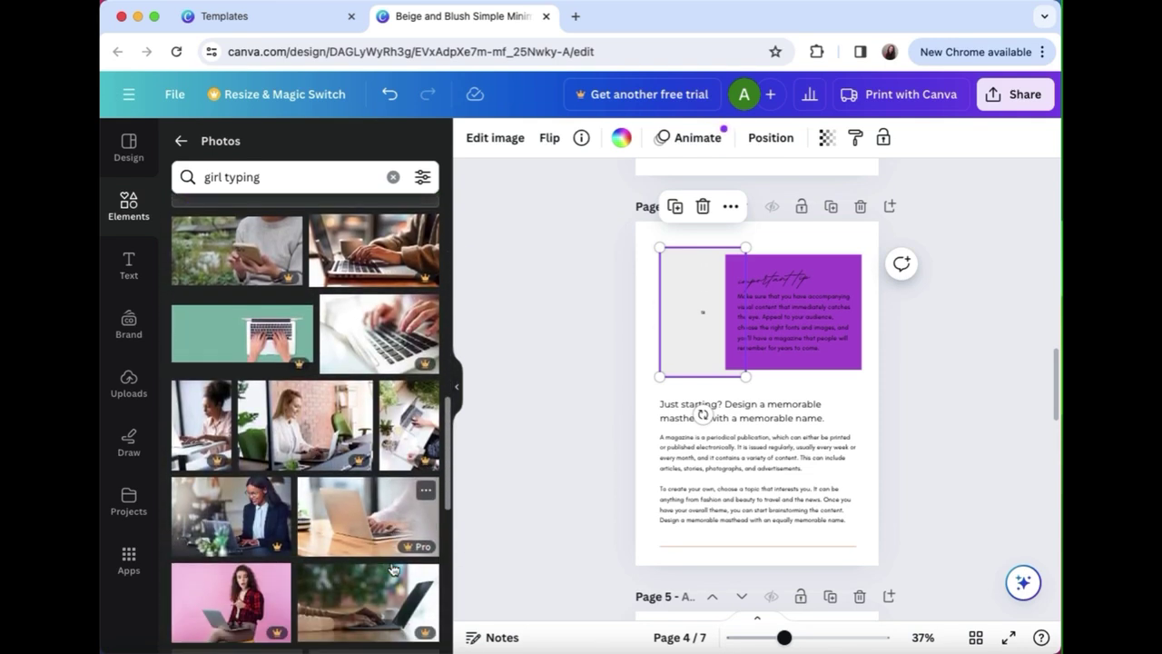
scroll(393, 569, down, 4)
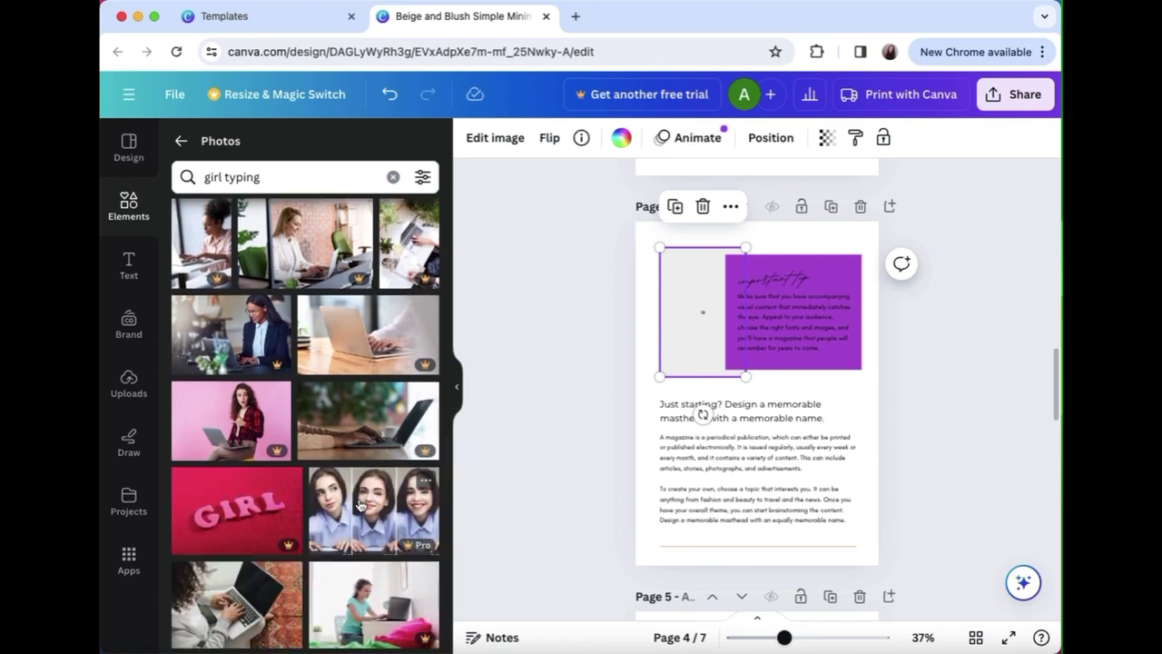
scroll(360, 506, down, 3)
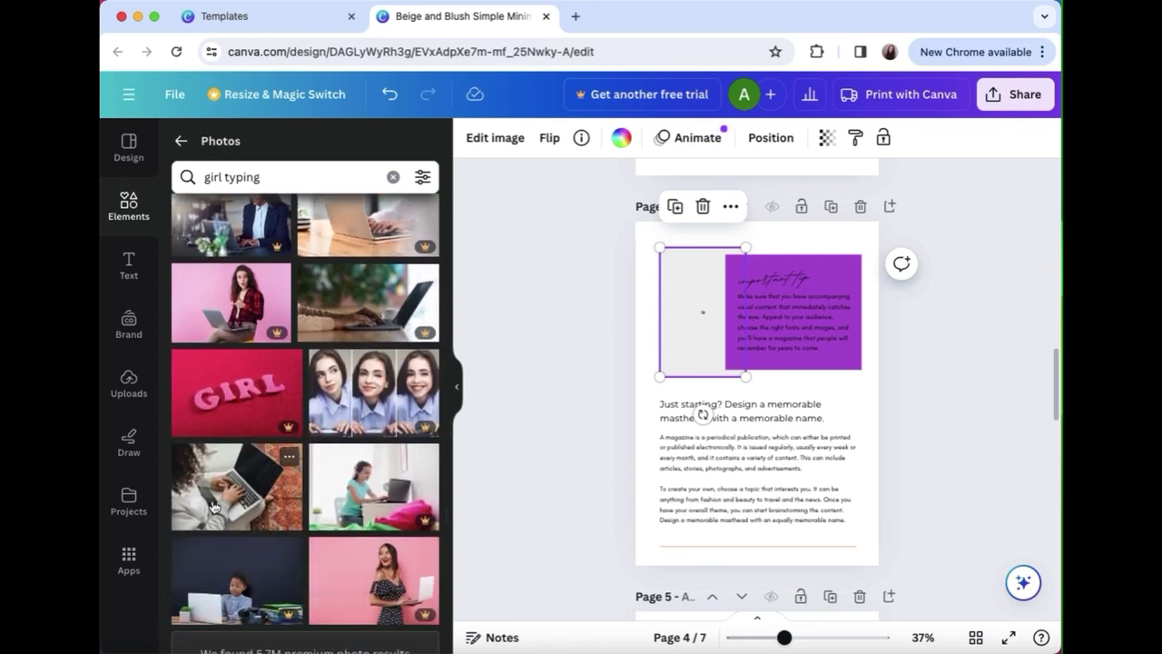
click(213, 506)
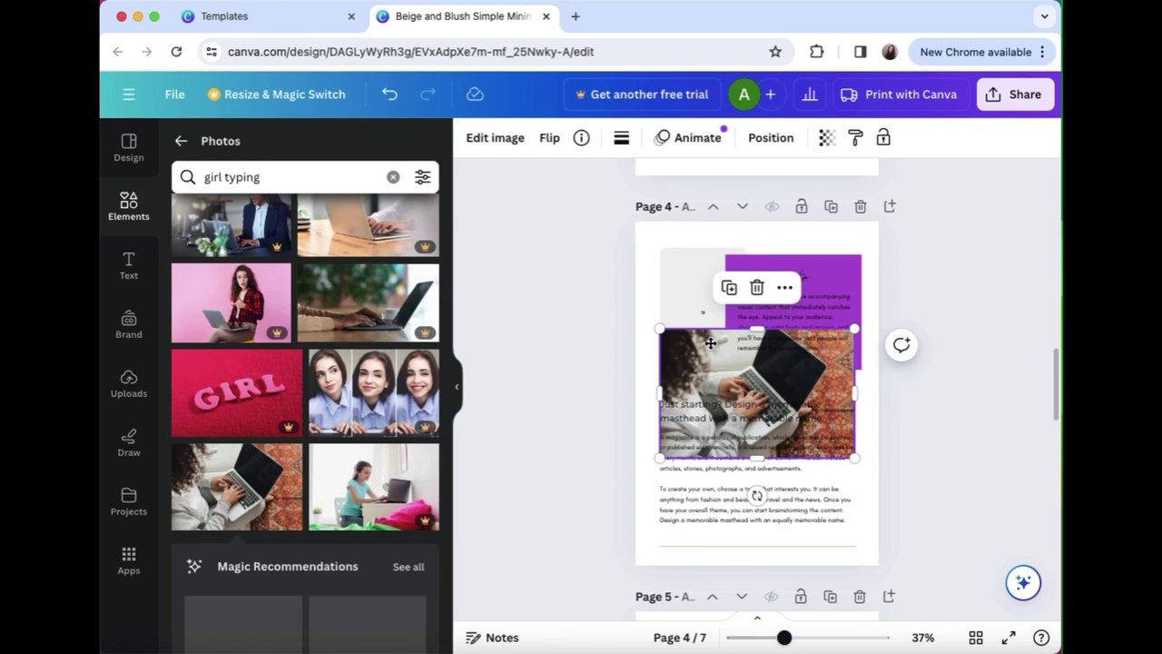
drag(711, 342, 697, 296)
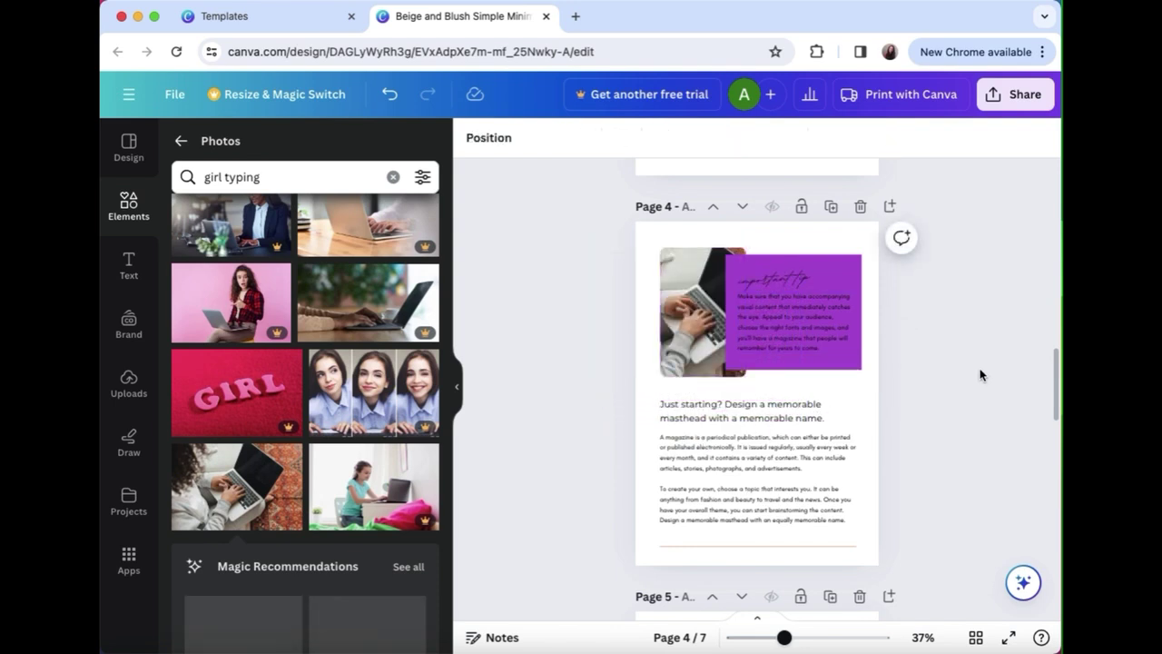
Duplicate page 6, keeping the identical copy at position 7 of 8 pages
scroll(809, 396, down, 5)
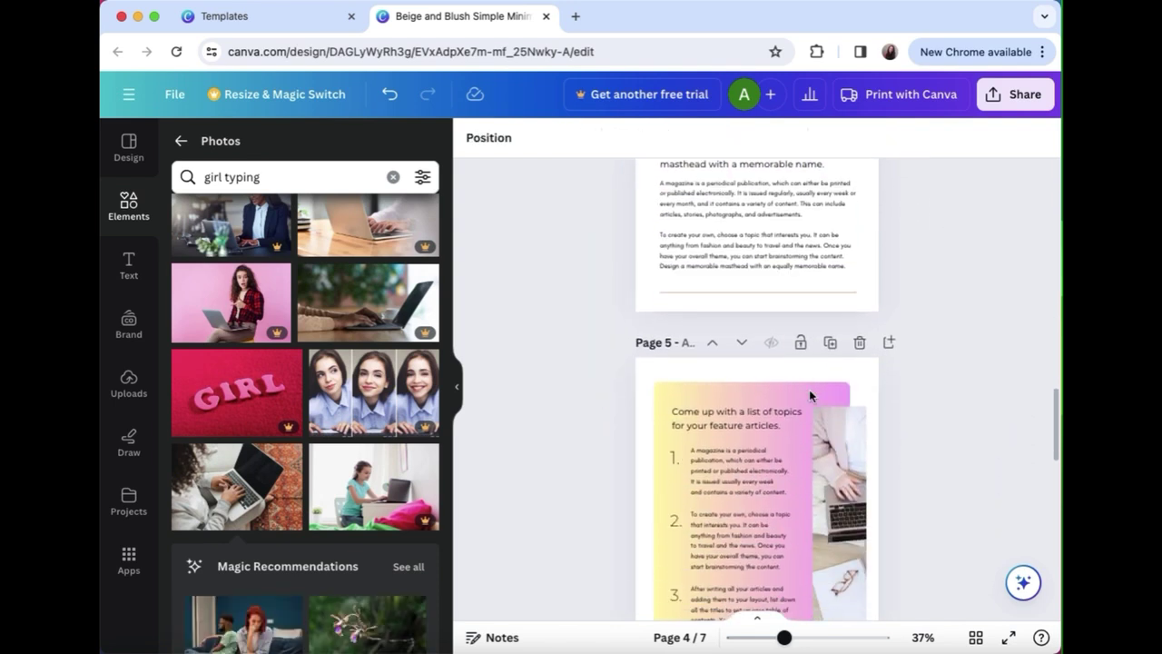
scroll(810, 396, down, 4)
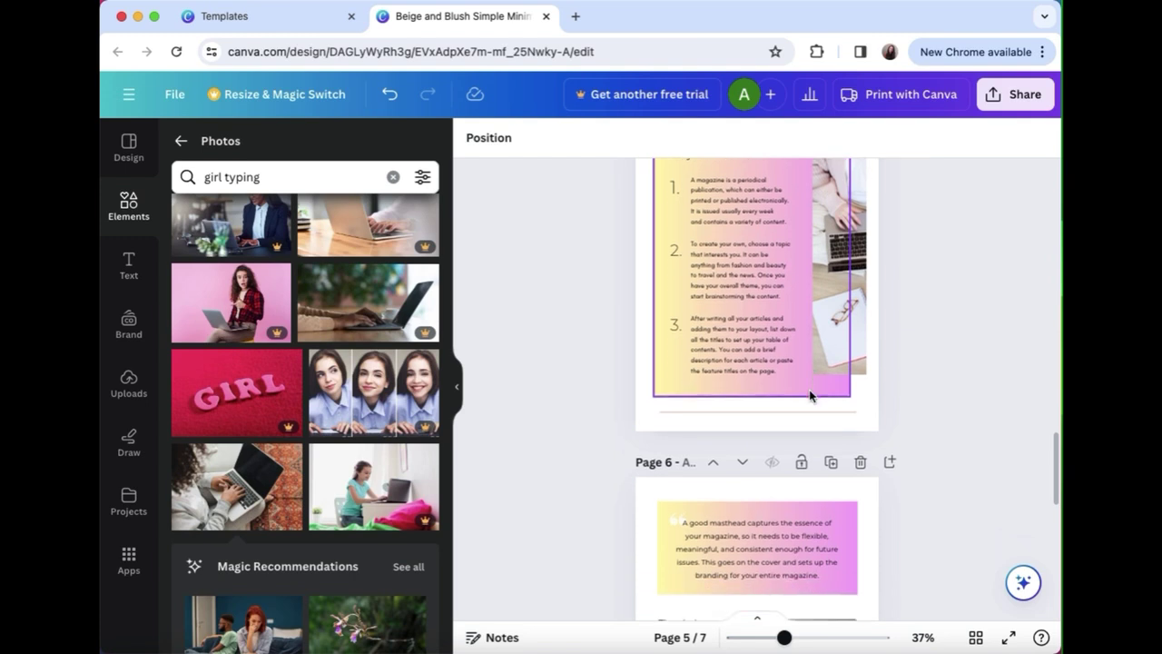
scroll(810, 396, down, 5)
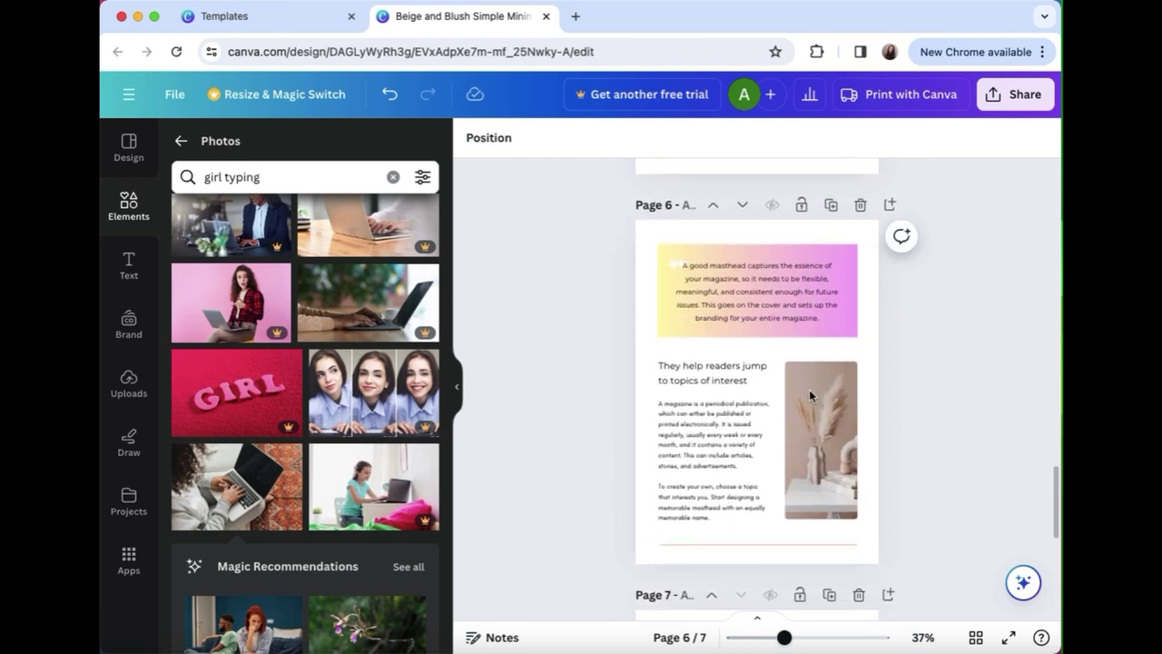
scroll(809, 395, up, 1)
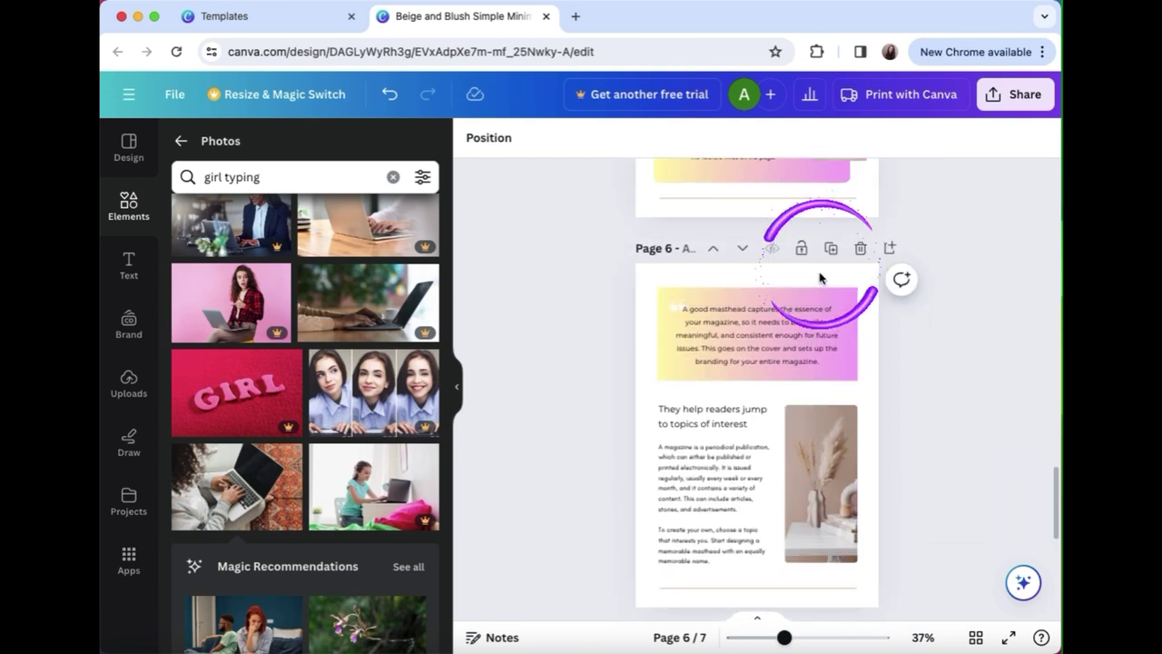
click(830, 252)
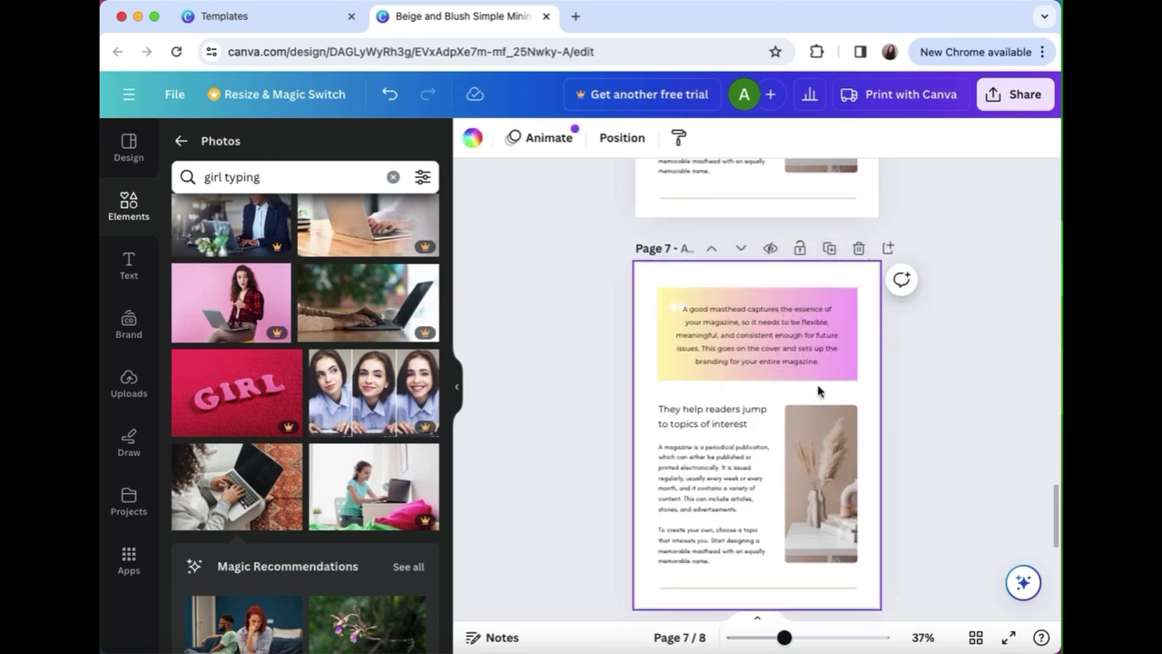
click(740, 249)
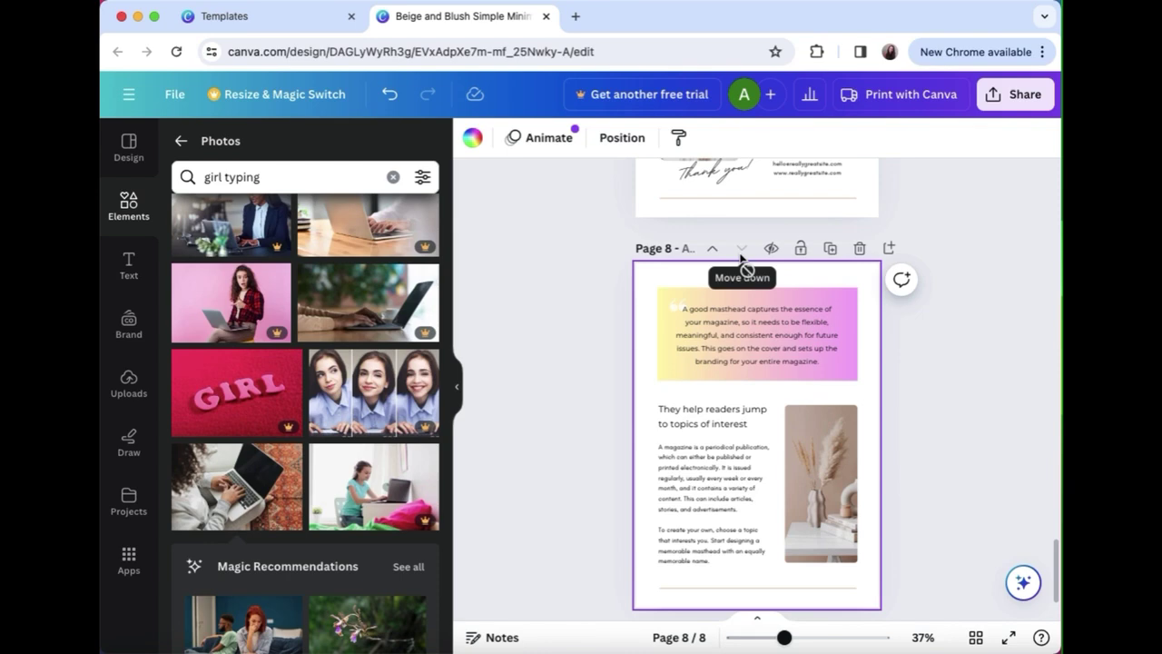
click(711, 248)
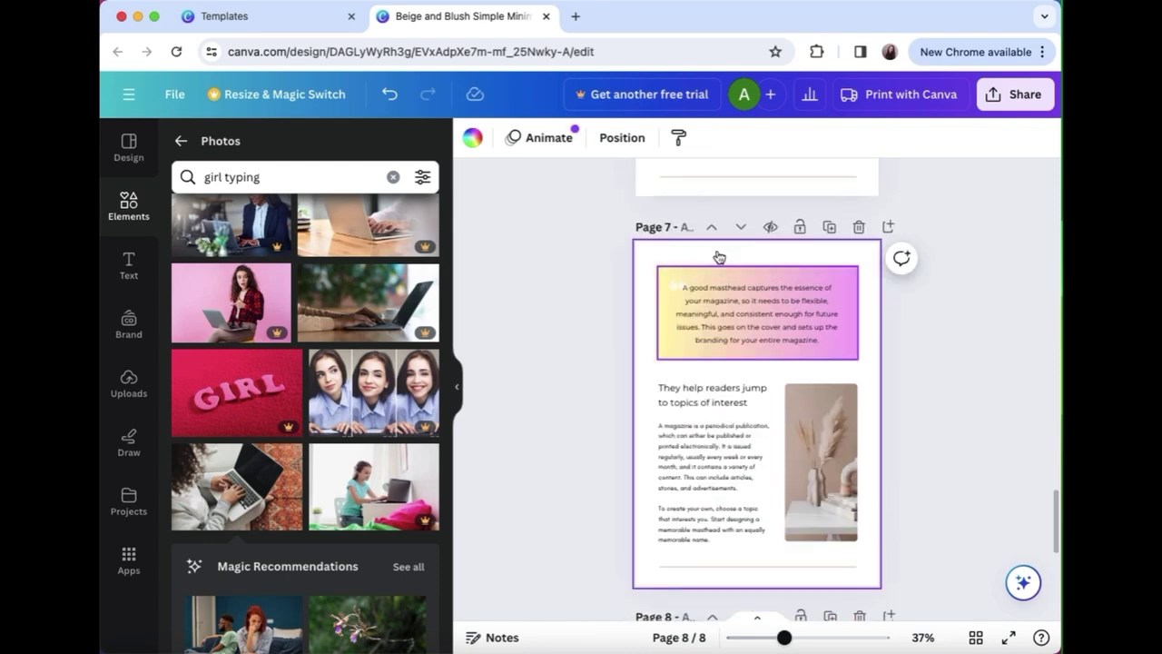
In the page grid, move the duplicated masthead page from position 7 to page 4
click(977, 637)
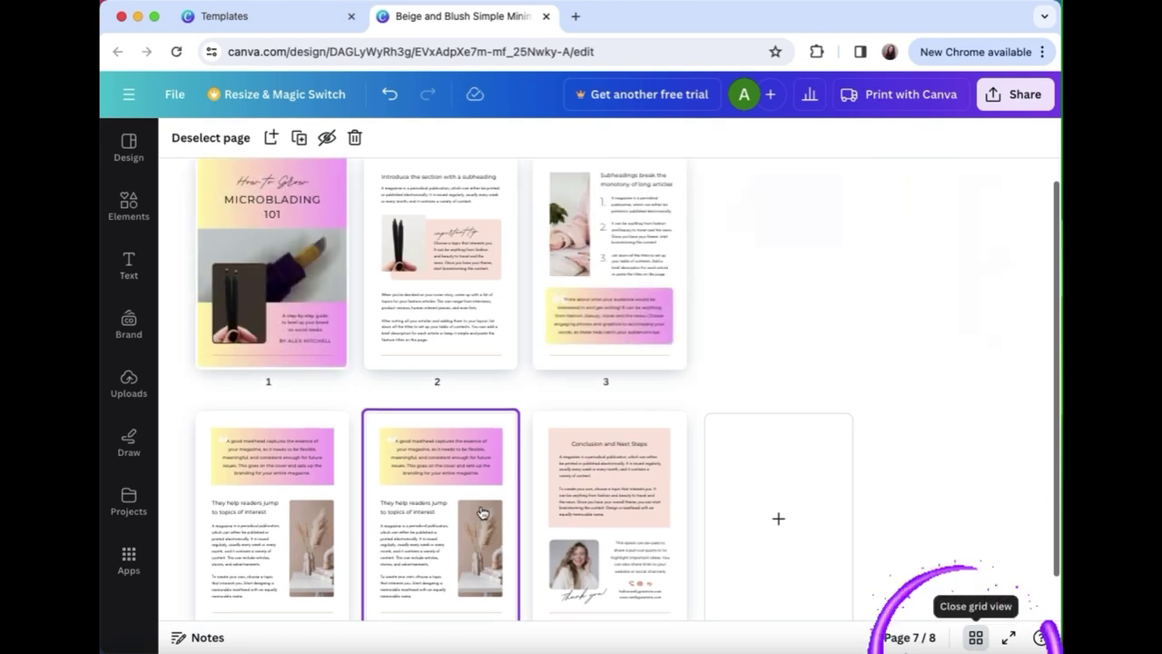
drag(449, 487, 690, 272)
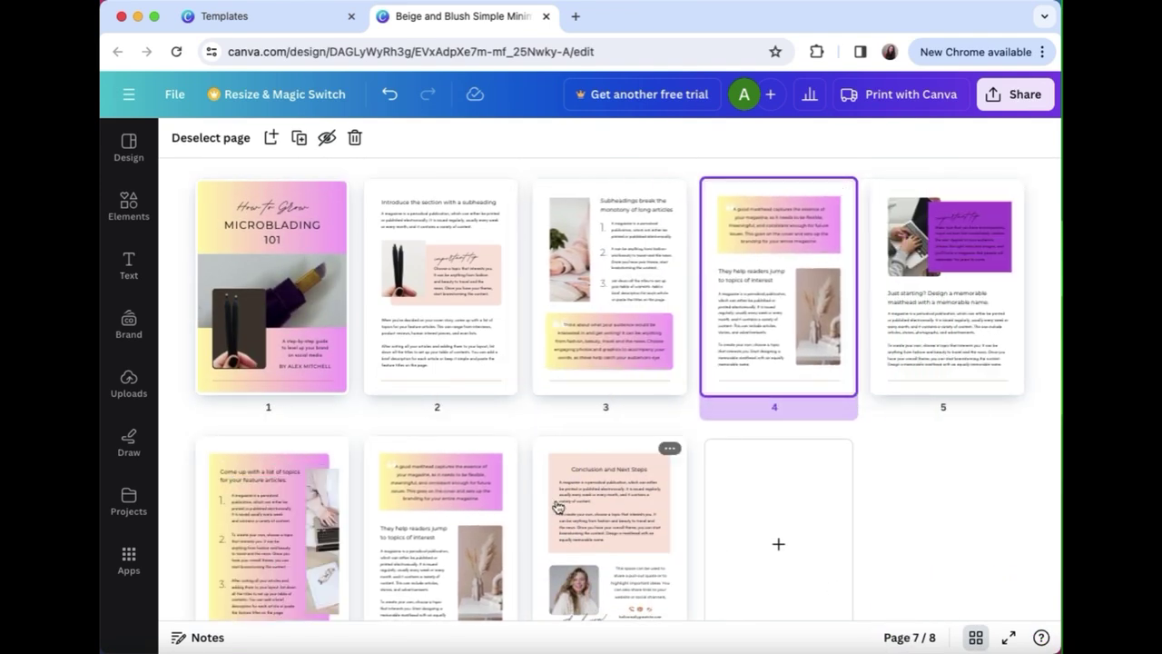
scroll(558, 506, down, 2)
scroll(557, 506, up, 1)
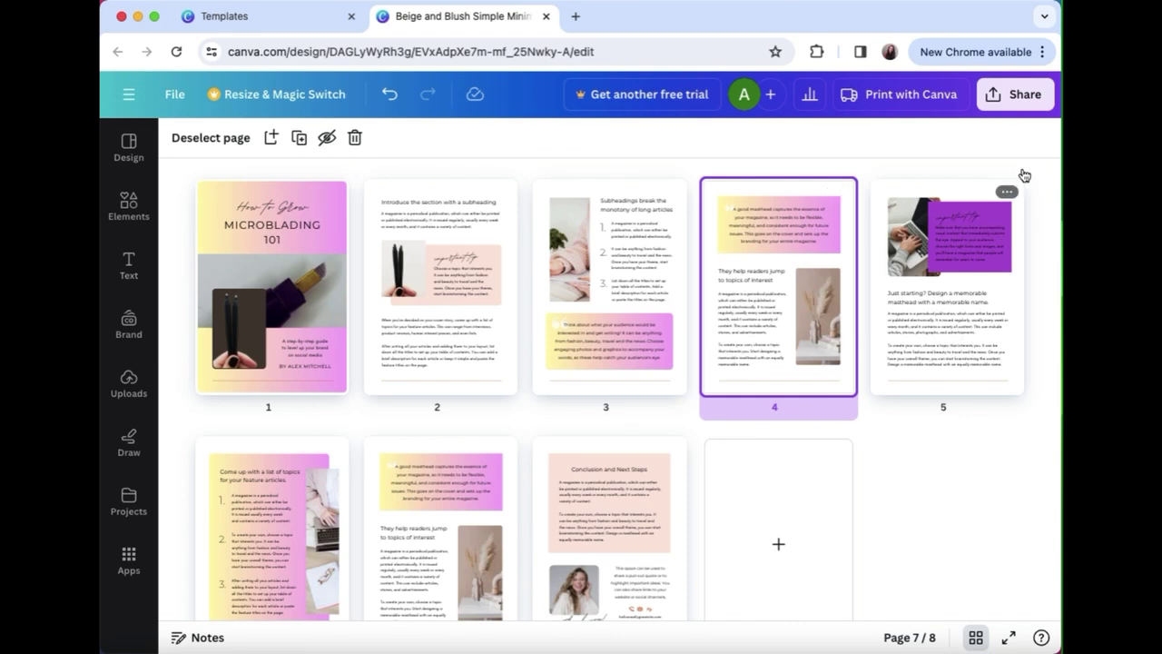
Set the Share > Download file type to PDF Standard for all 8 pages
click(1024, 95)
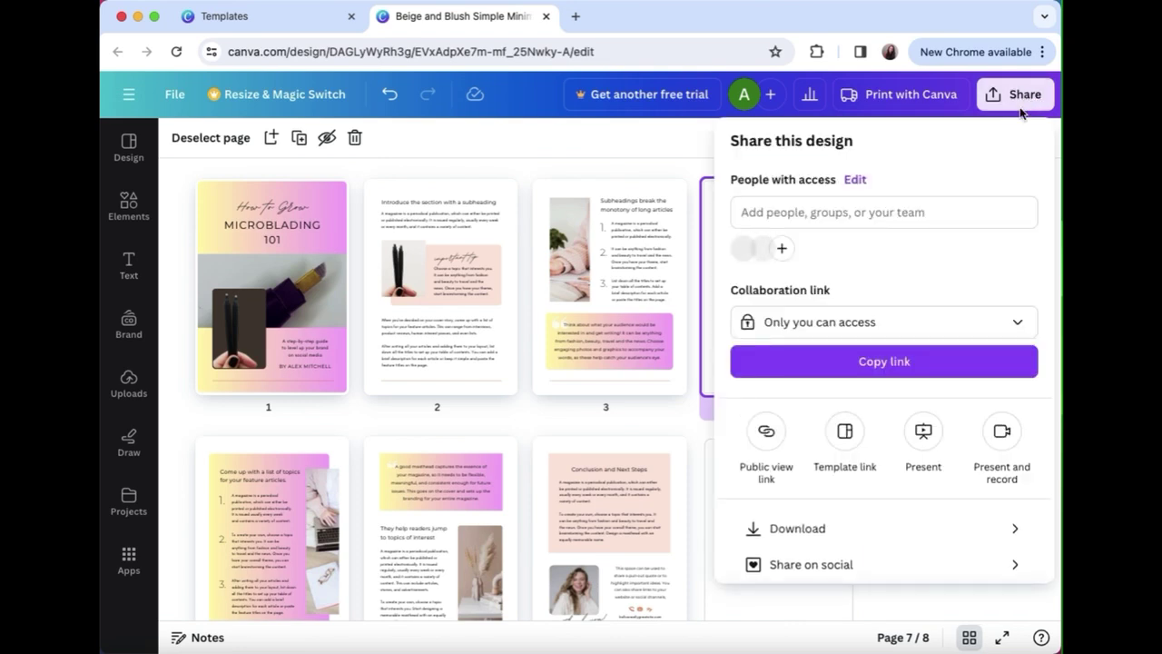
click(994, 533)
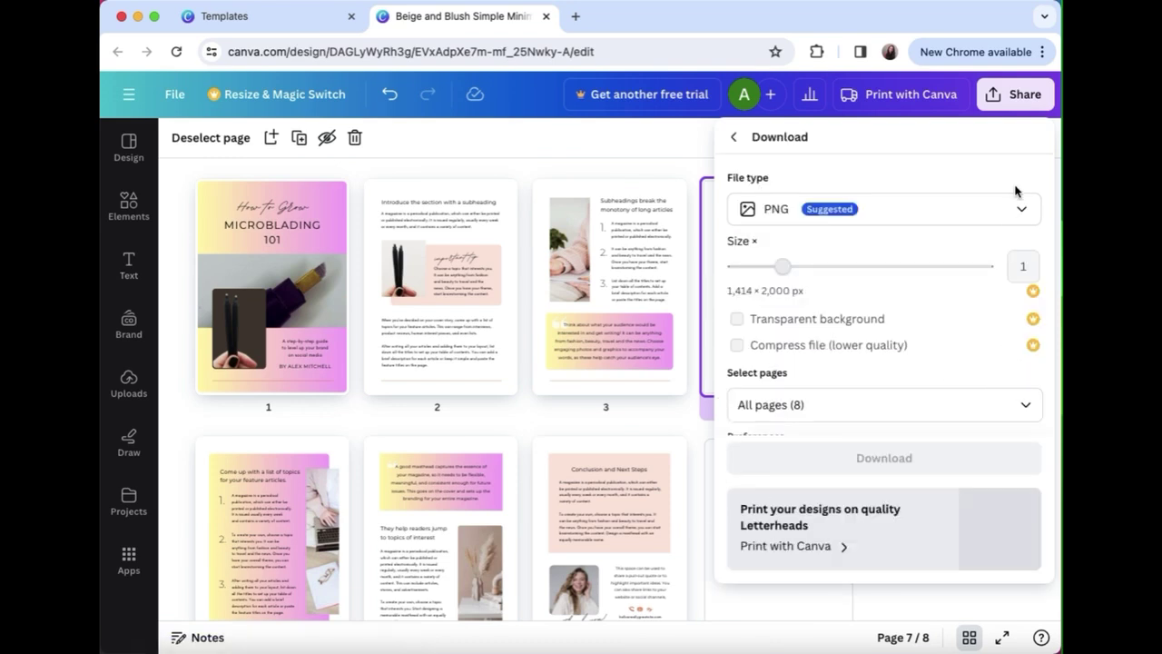
click(1011, 219)
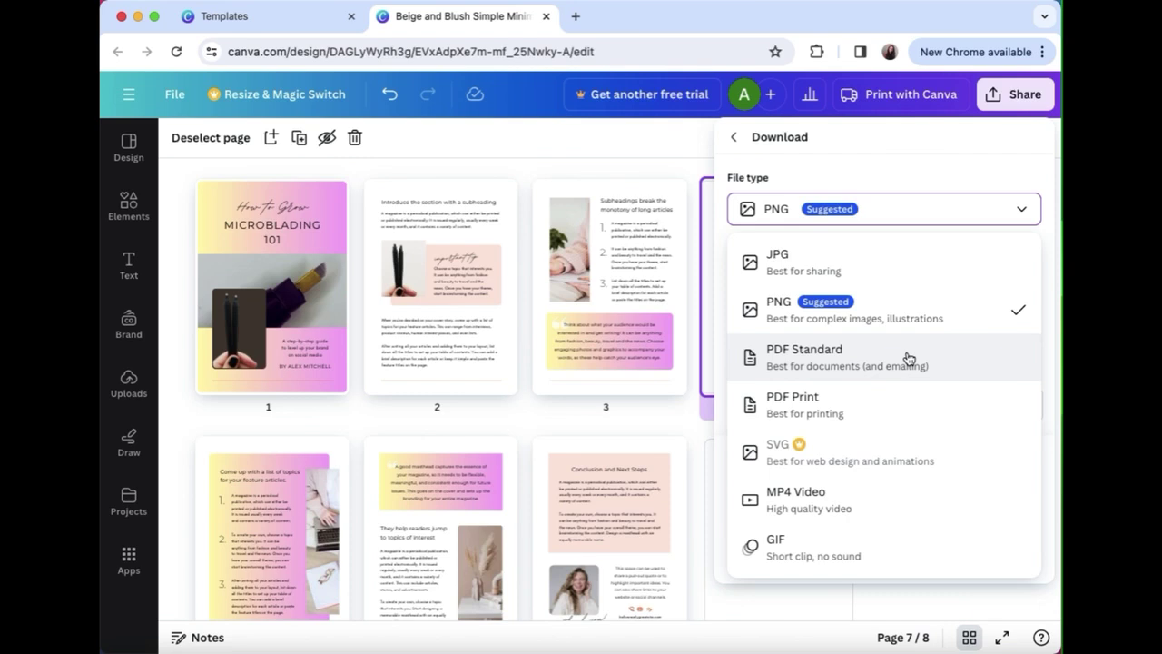
click(888, 376)
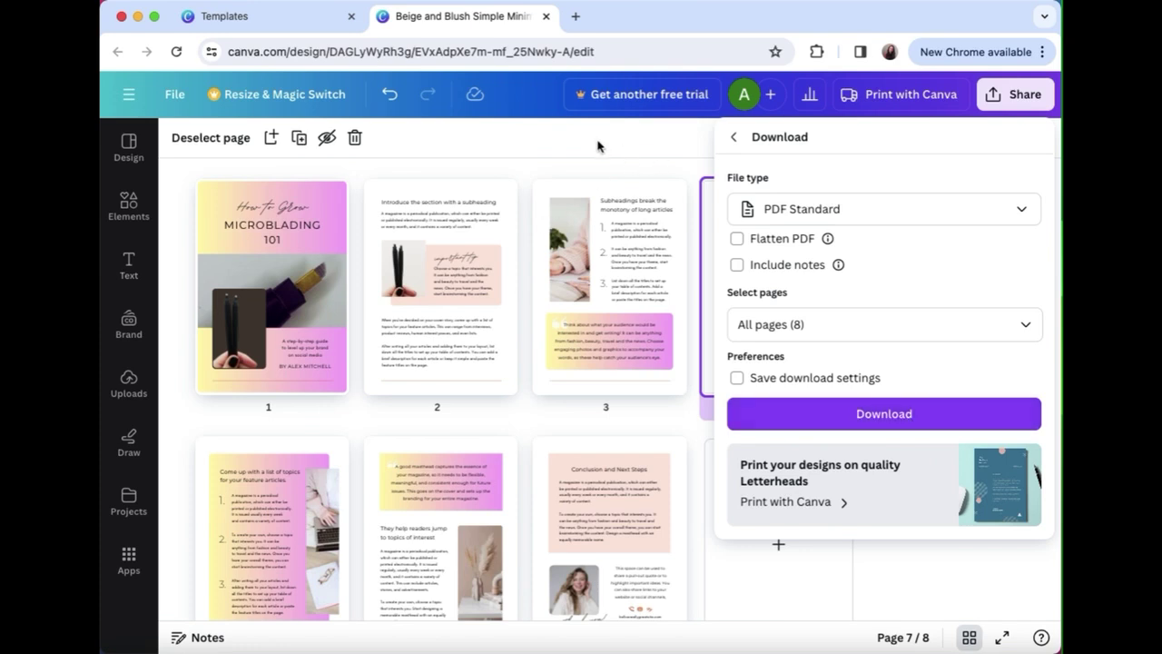
key(super+shift+5)
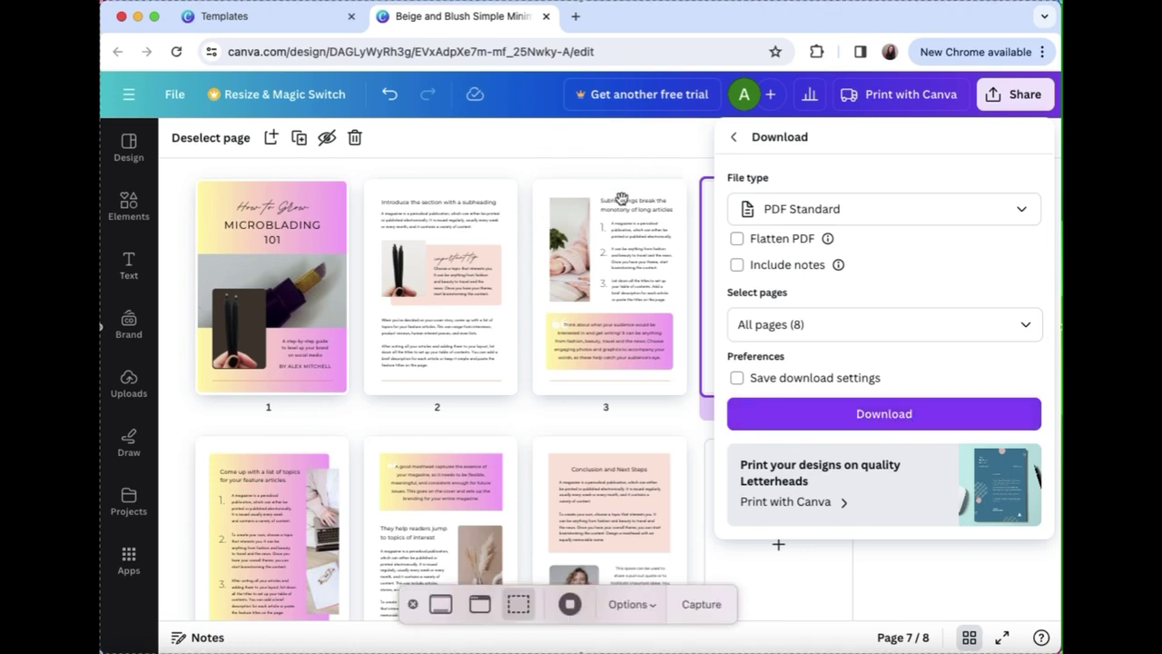